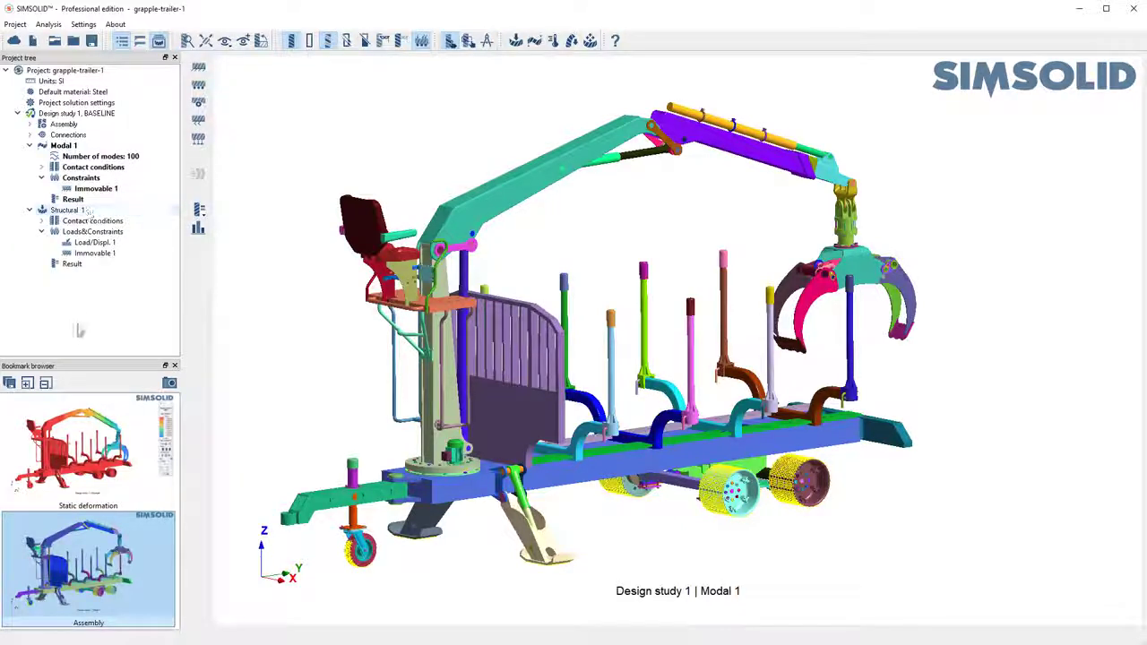
Step: Show Modal 1 displacement magnitude contours and display mode 3 at 8.7866 Hz
{"action": "left_click", "coordinate": [74, 198]}
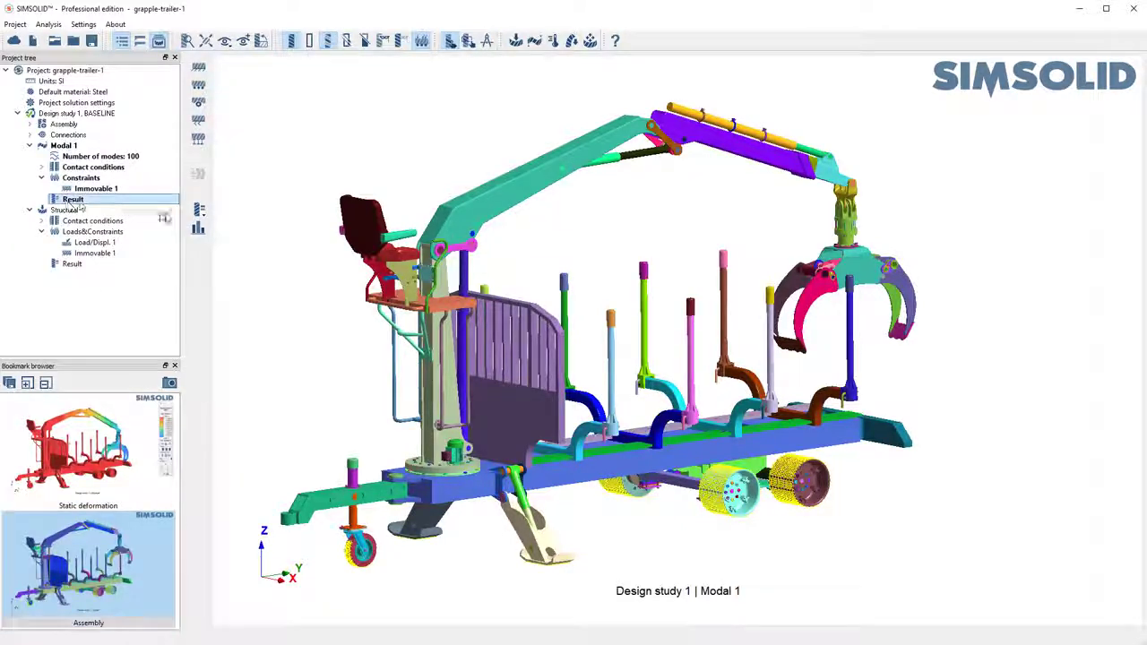
{"action": "left_click", "coordinate": [199, 211]}
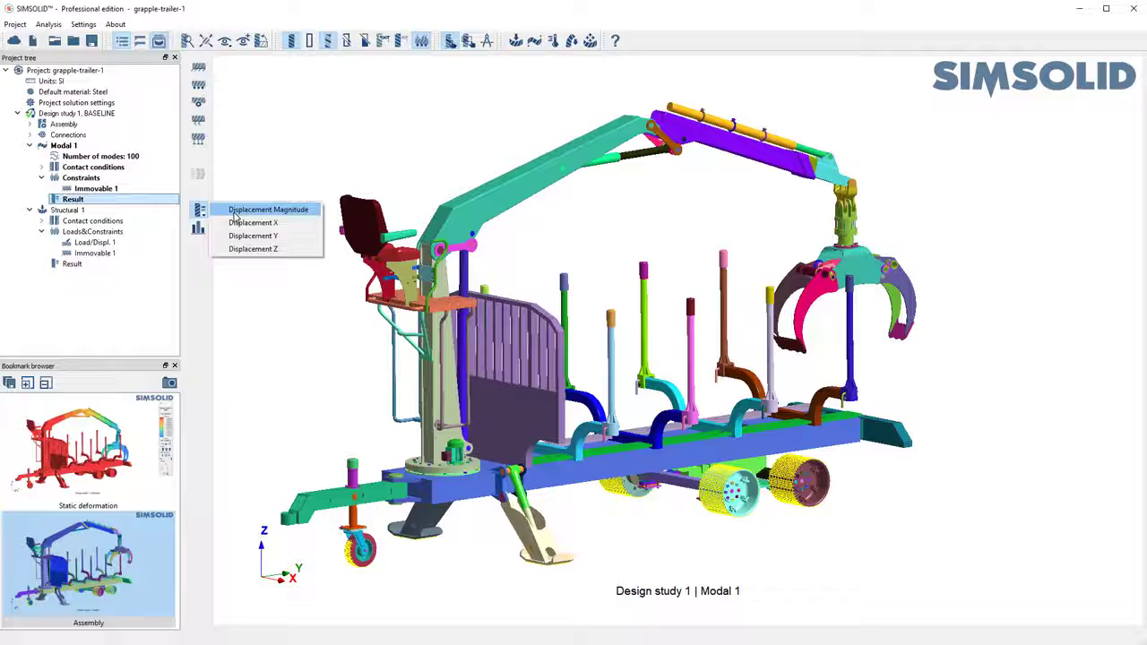
{"action": "left_click", "coordinate": [235, 211]}
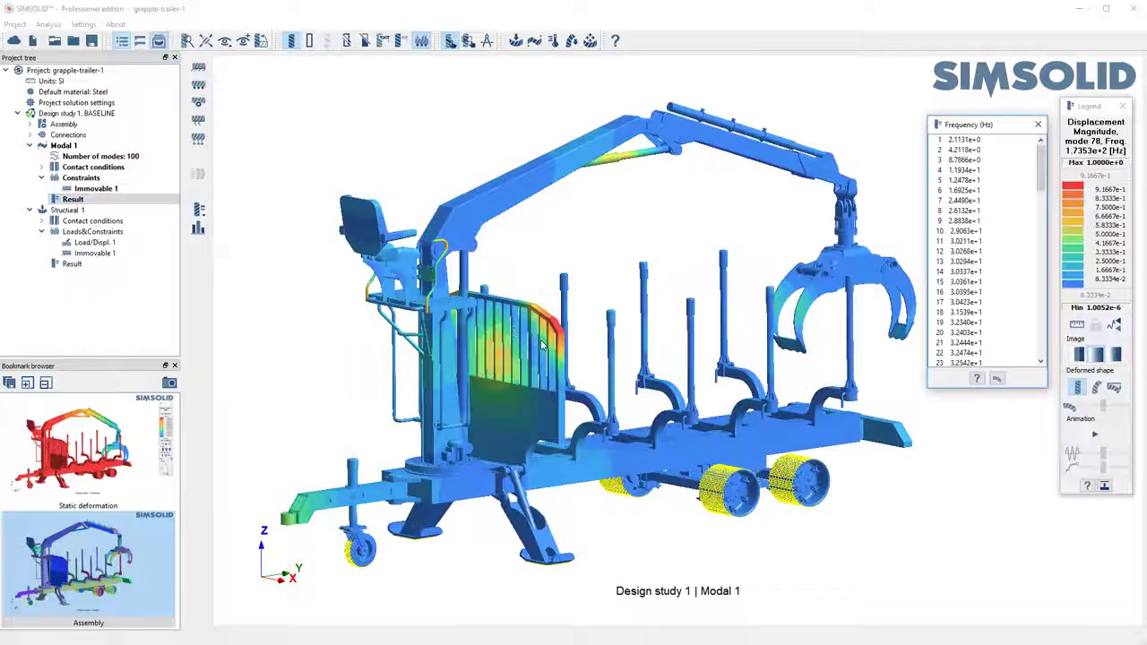
{"action": "left_click", "coordinate": [958, 159]}
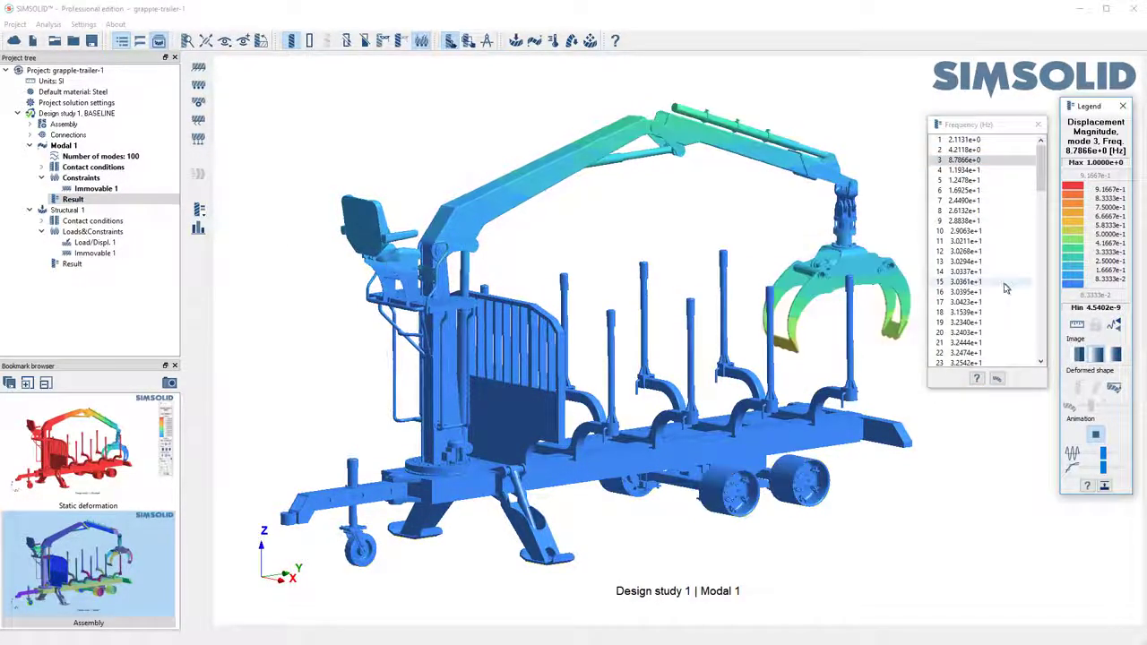
Step: Open and enlarge the modal participation factors table, ranking effective mass by Y % largest first
{"action": "left_click", "coordinate": [197, 230]}
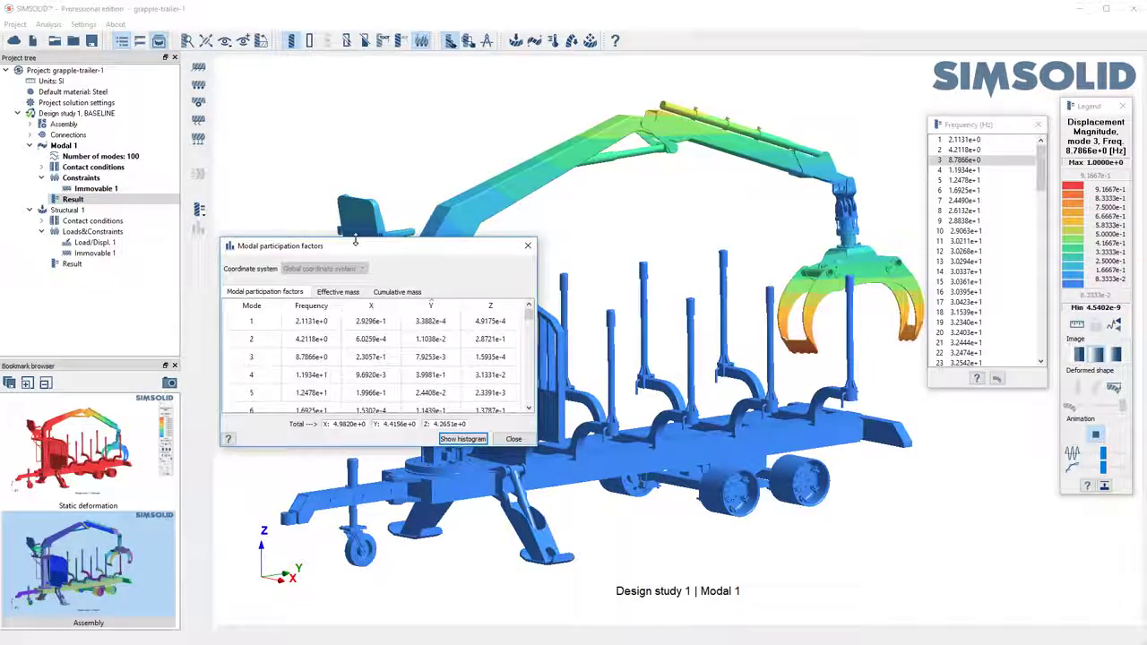
{"action": "left_click_drag", "start_coordinate": [355, 240], "coordinate": [289, 127]}
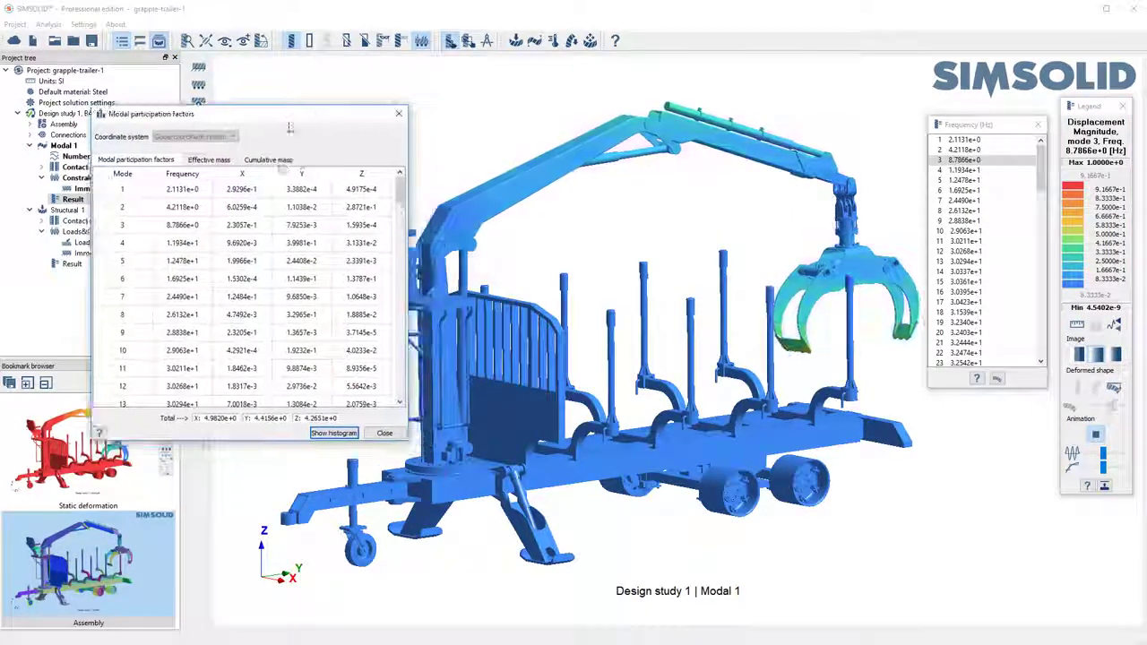
{"action": "left_click_drag", "start_coordinate": [194, 442], "coordinate": [193, 511]}
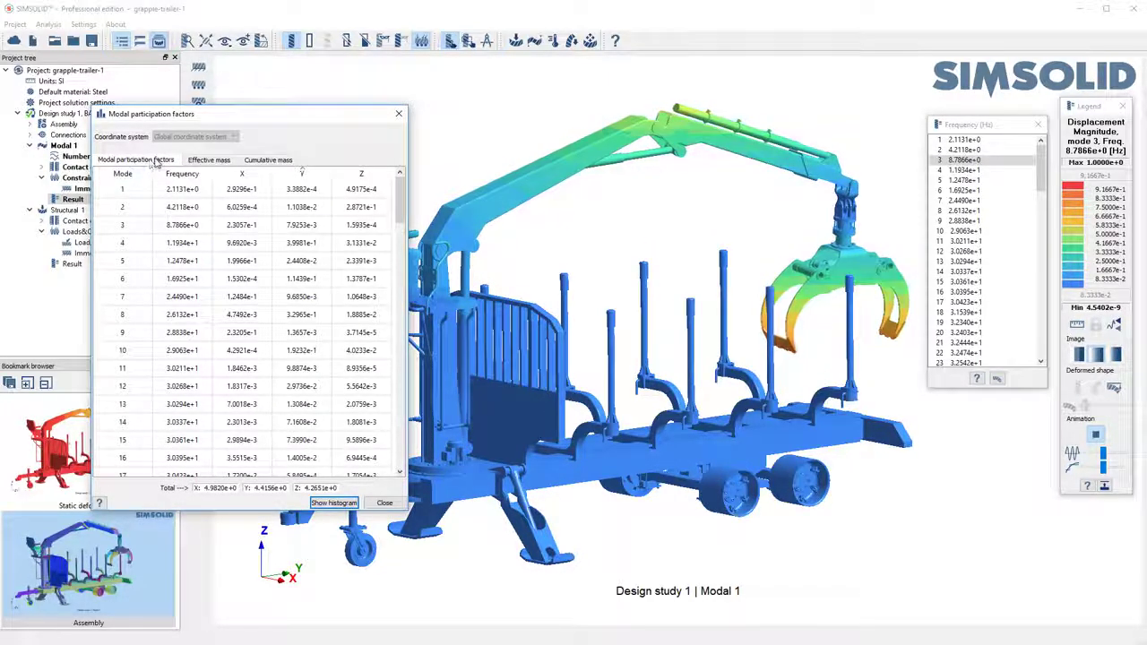
{"action": "left_click", "coordinate": [210, 161]}
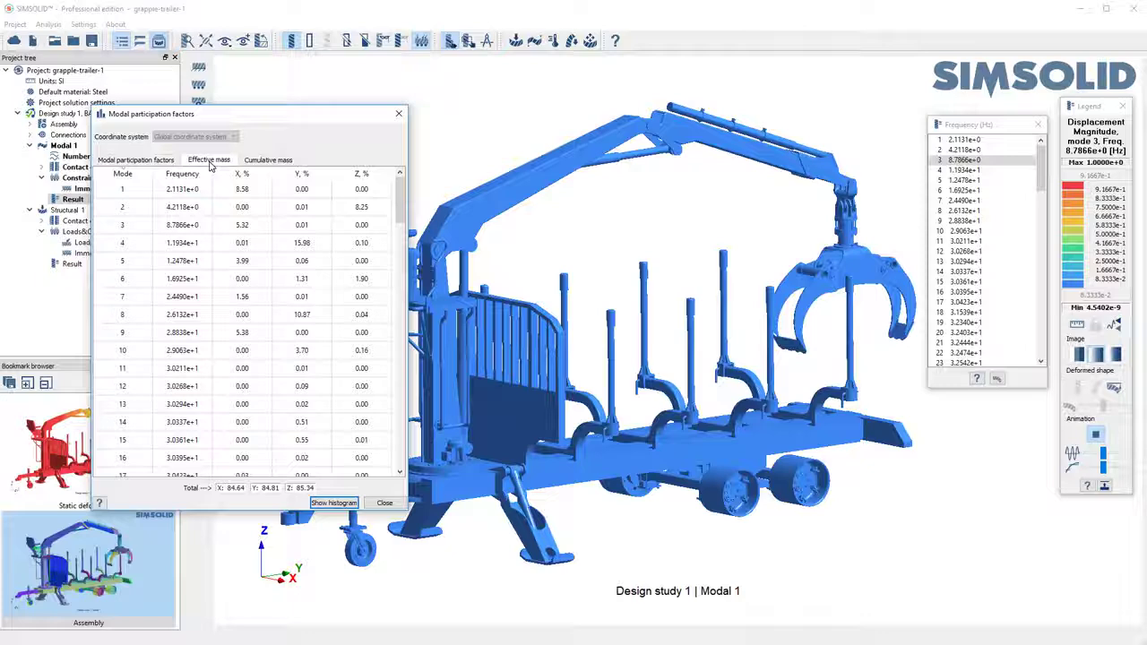
{"action": "left_click", "coordinate": [289, 162]}
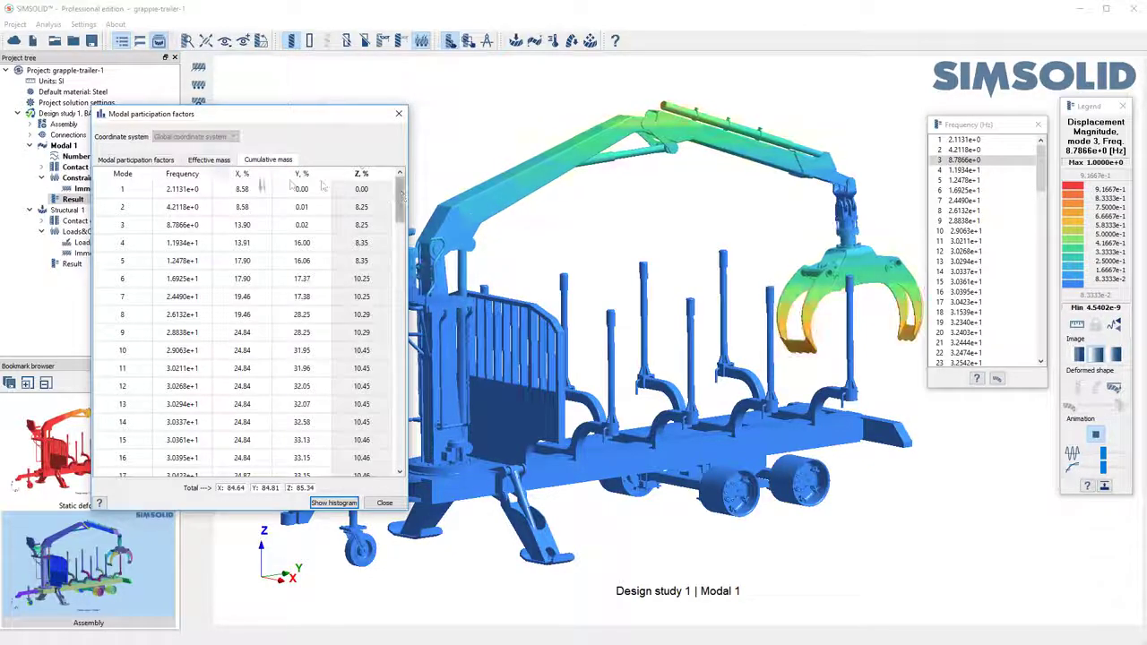
{"action": "left_click", "coordinate": [208, 159]}
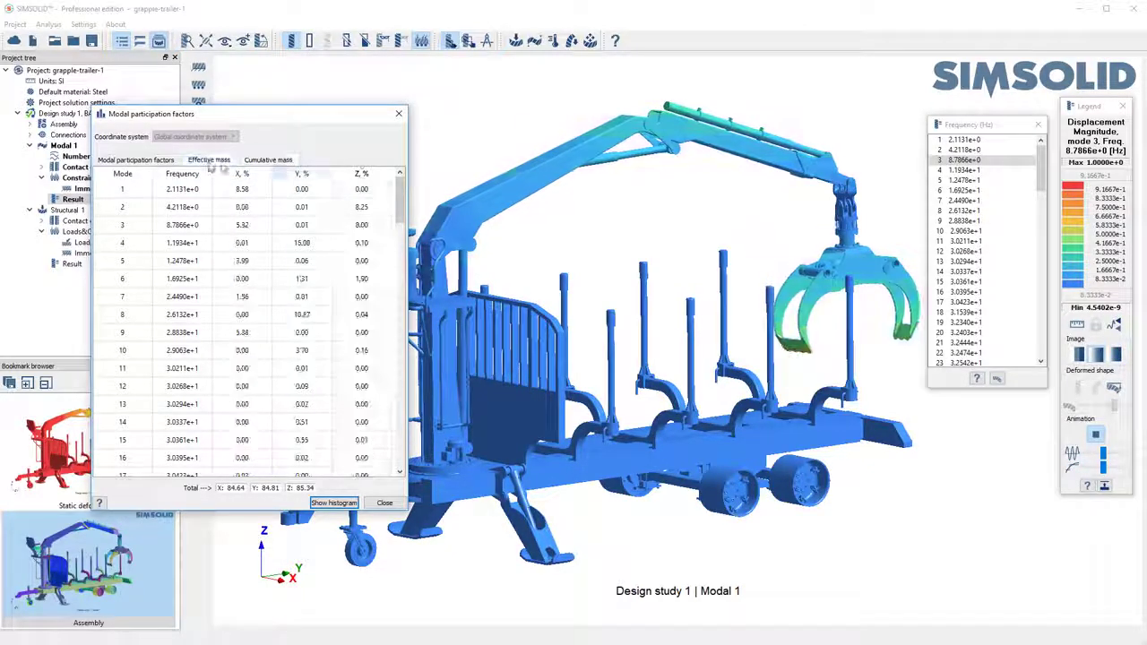
{"action": "left_click", "coordinate": [295, 174]}
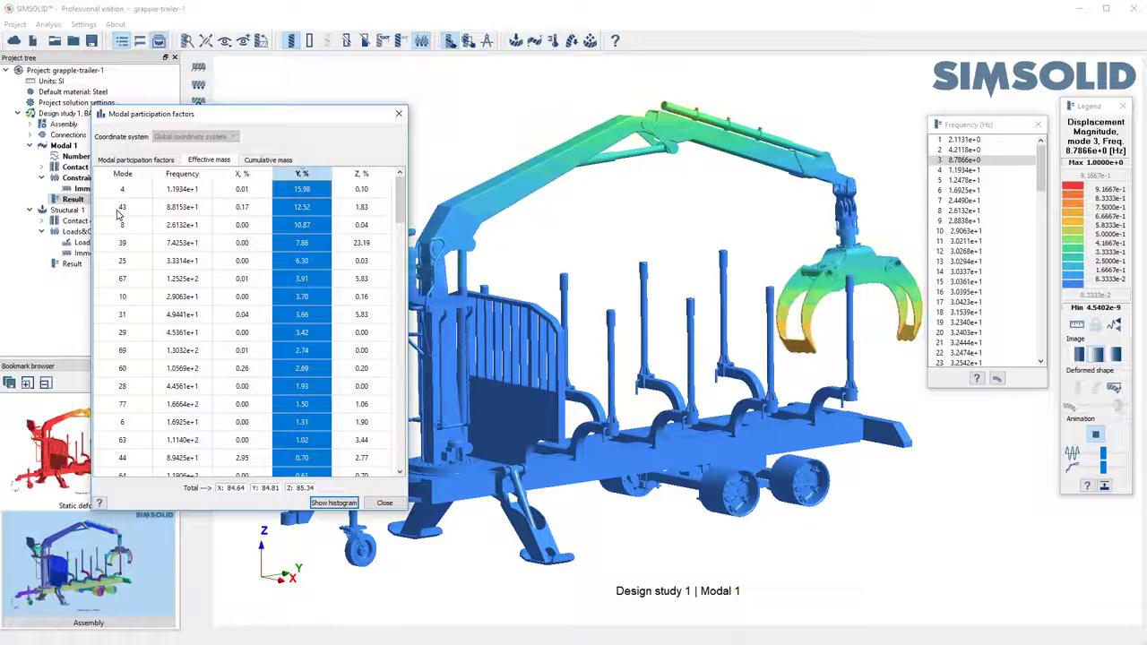
Step: Display the mode 43 shape (88.153 Hz), briefly comparing it with mode 8
{"action": "left_click", "coordinate": [118, 209]}
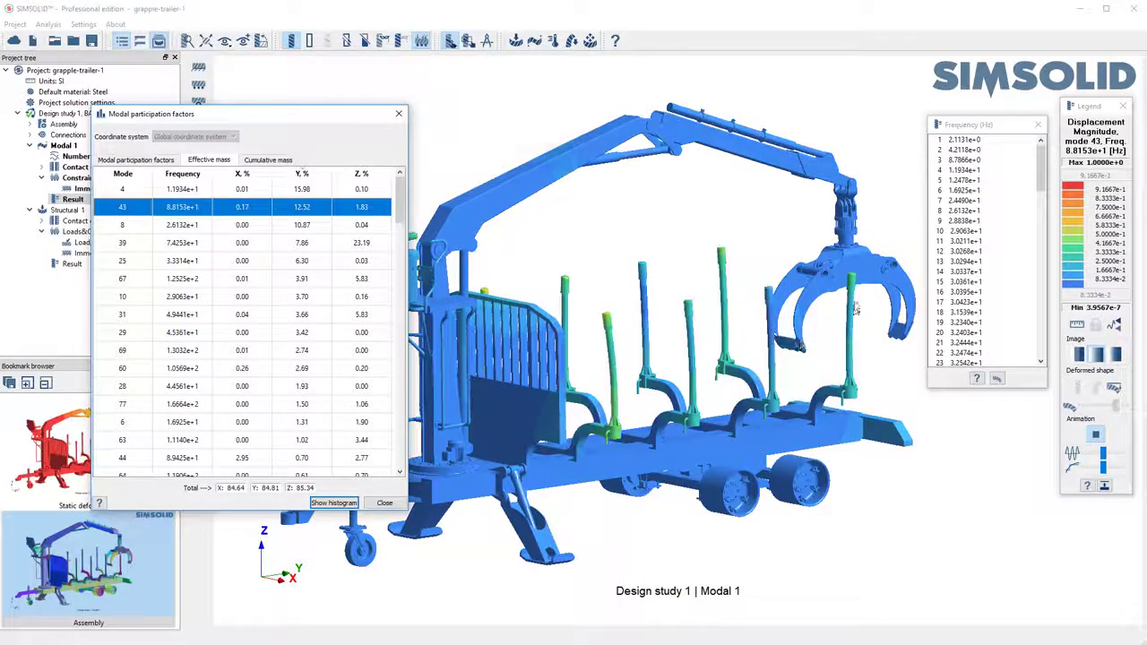
{"action": "left_click", "coordinate": [125, 227]}
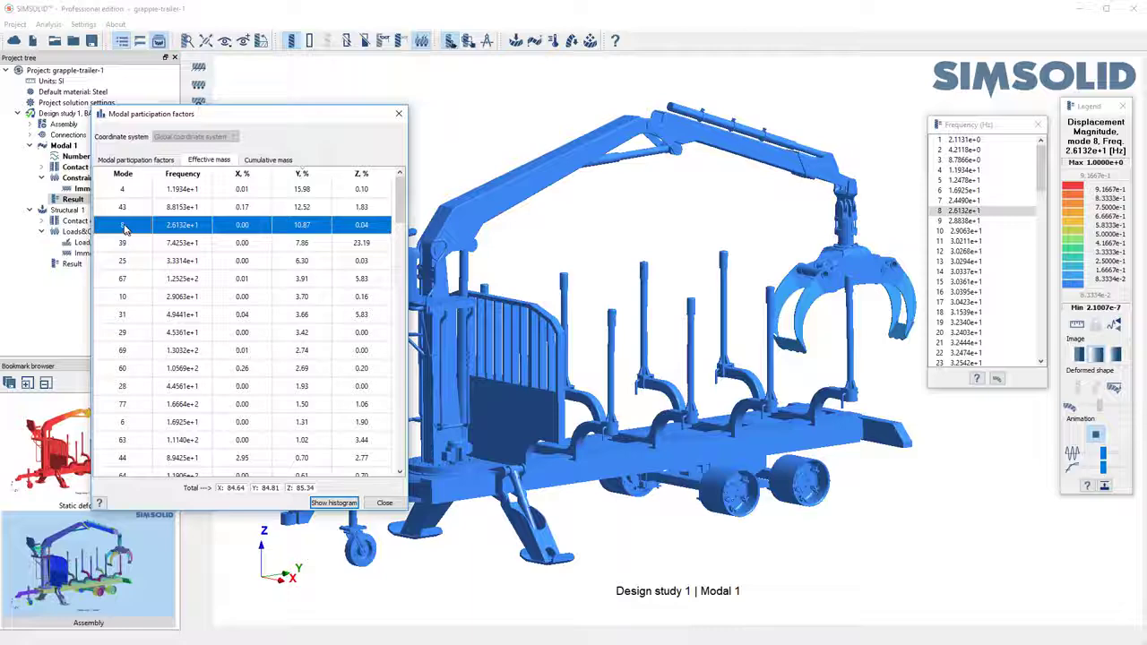
{"action": "left_click", "coordinate": [113, 208]}
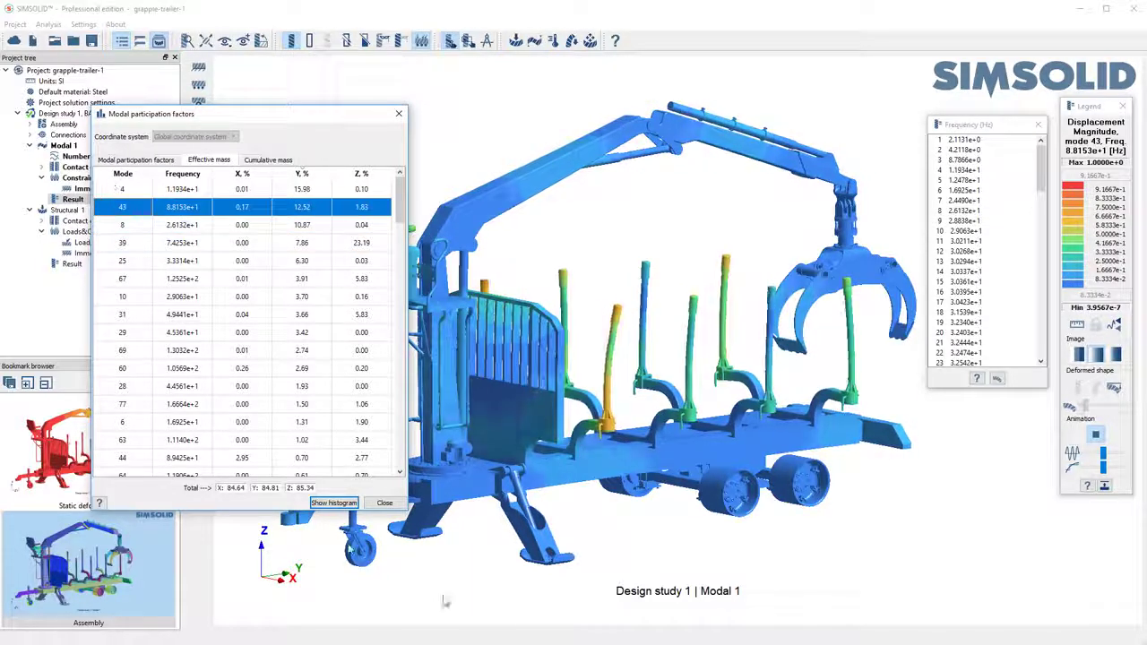
Step: Close the participation table and modal contours, review static deformation, then show the bare assembly
{"action": "left_click", "coordinate": [384, 503]}
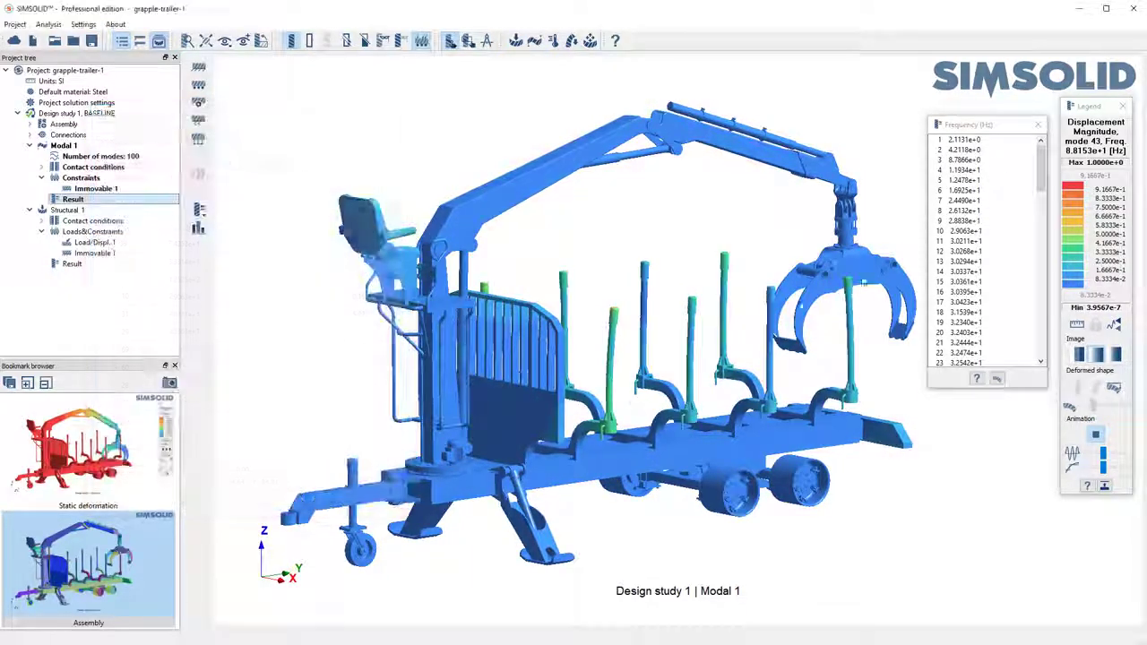
{"action": "left_click", "coordinate": [1122, 106]}
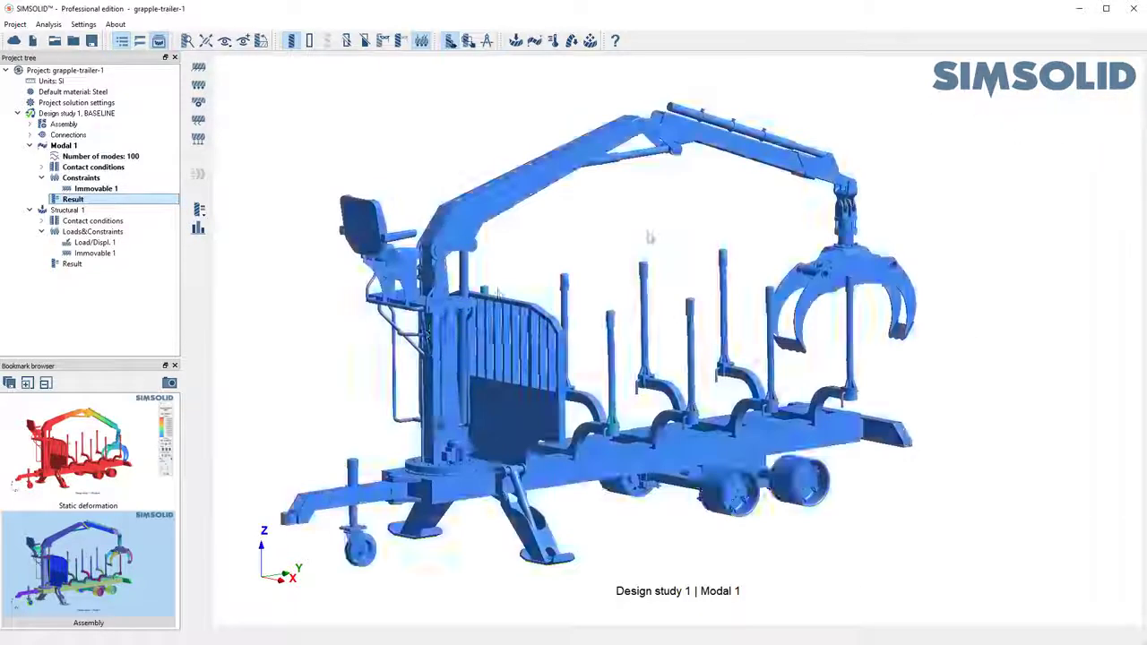
{"action": "left_click", "coordinate": [115, 441]}
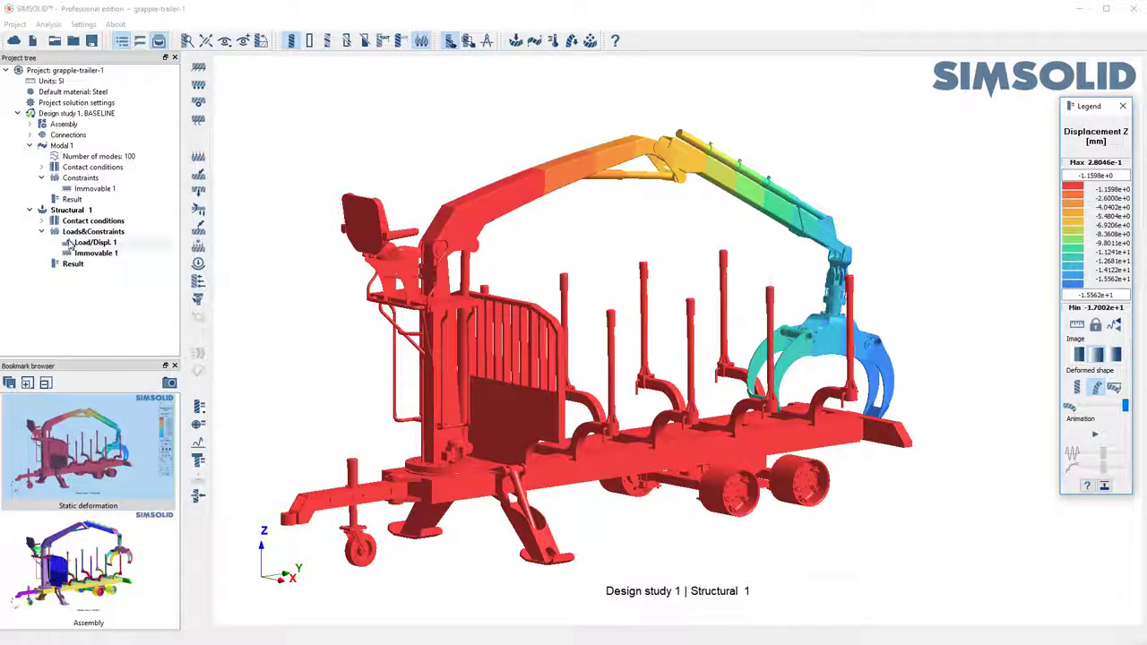
{"action": "left_click", "coordinate": [65, 125]}
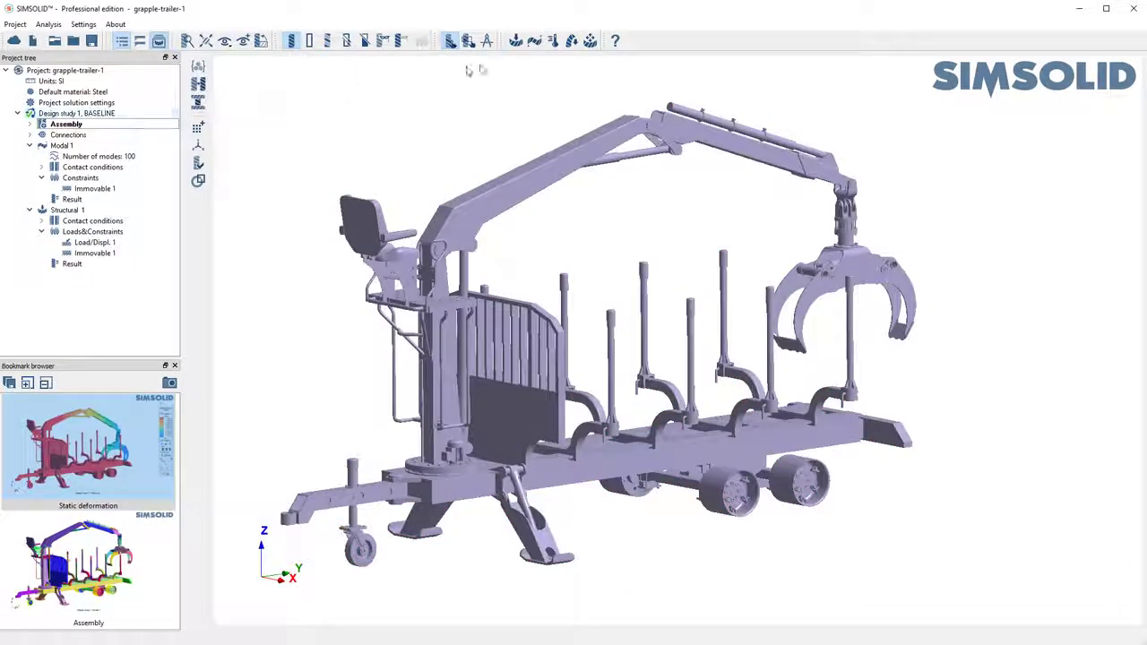
Step: Create a transient dynamics study based on Modal 1 with a 2 s time span and 0.02 modal damping
{"action": "left_click", "coordinate": [590, 41]}
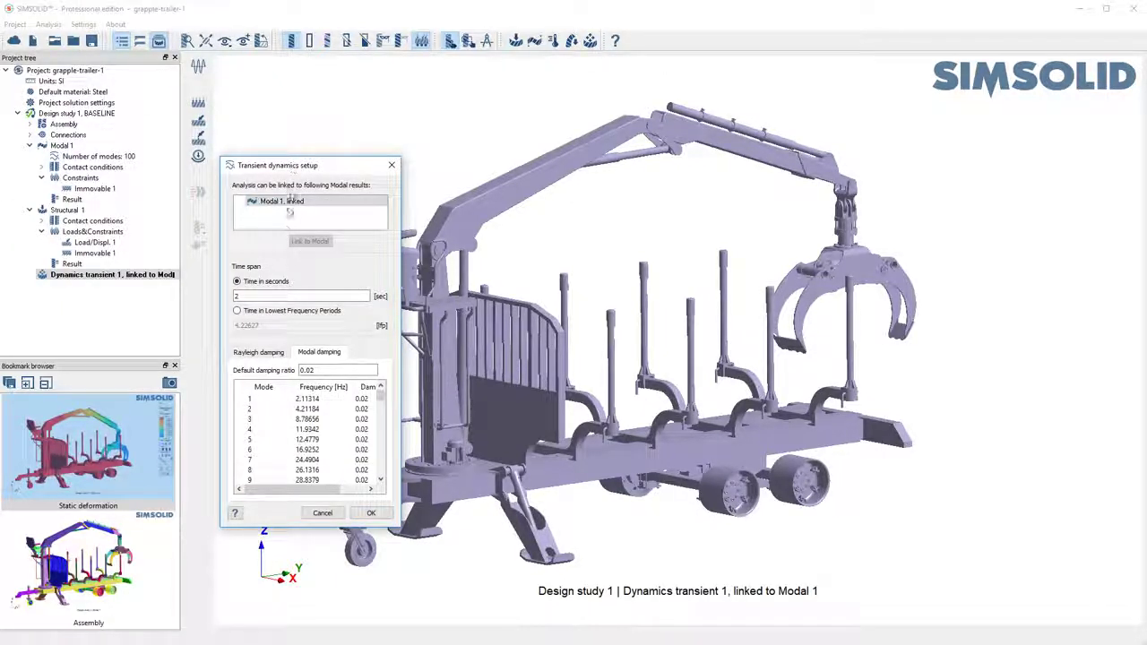
{"action": "left_click", "coordinate": [254, 203]}
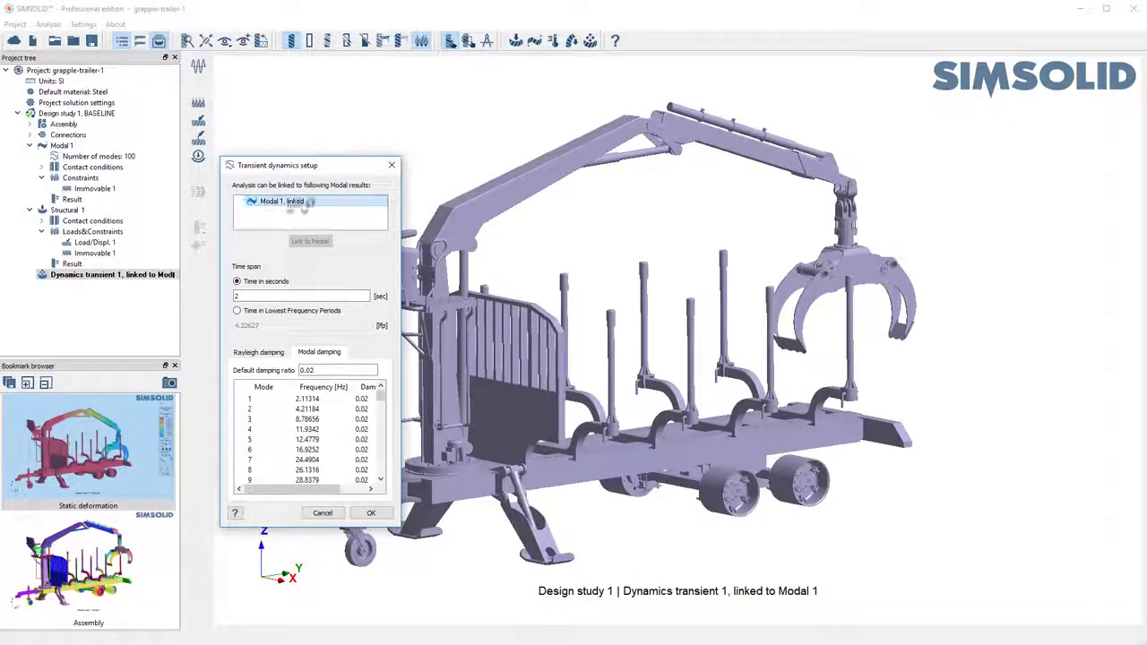
{"action": "double_click", "coordinate": [255, 297]}
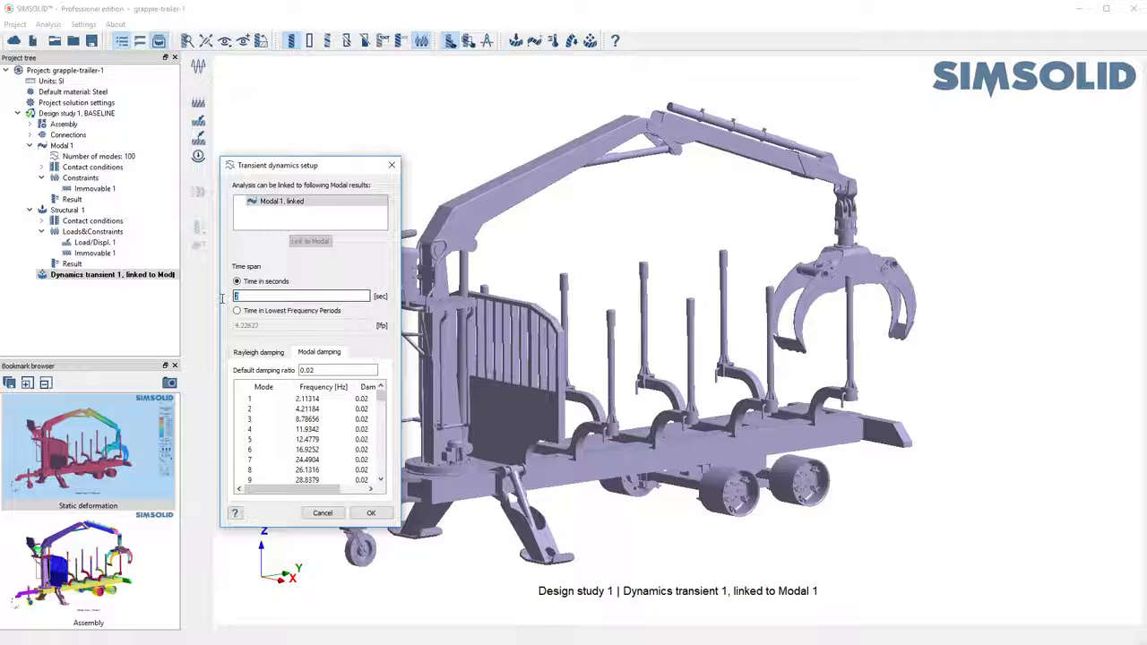
{"action": "type", "text": "2"}
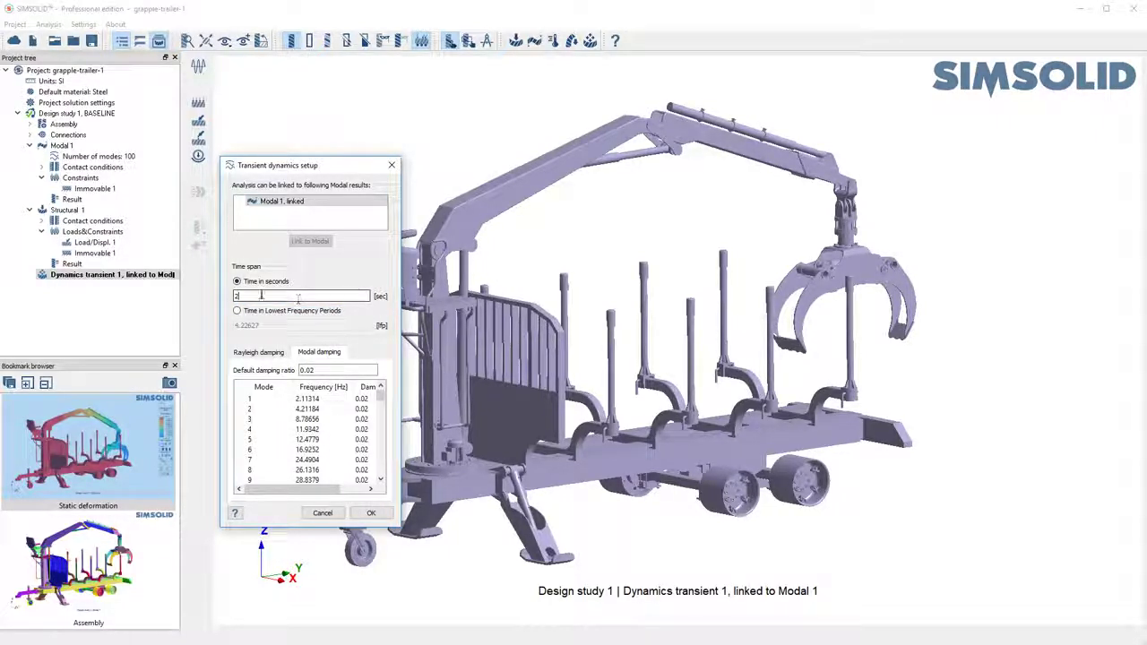
{"action": "left_click", "coordinate": [263, 355]}
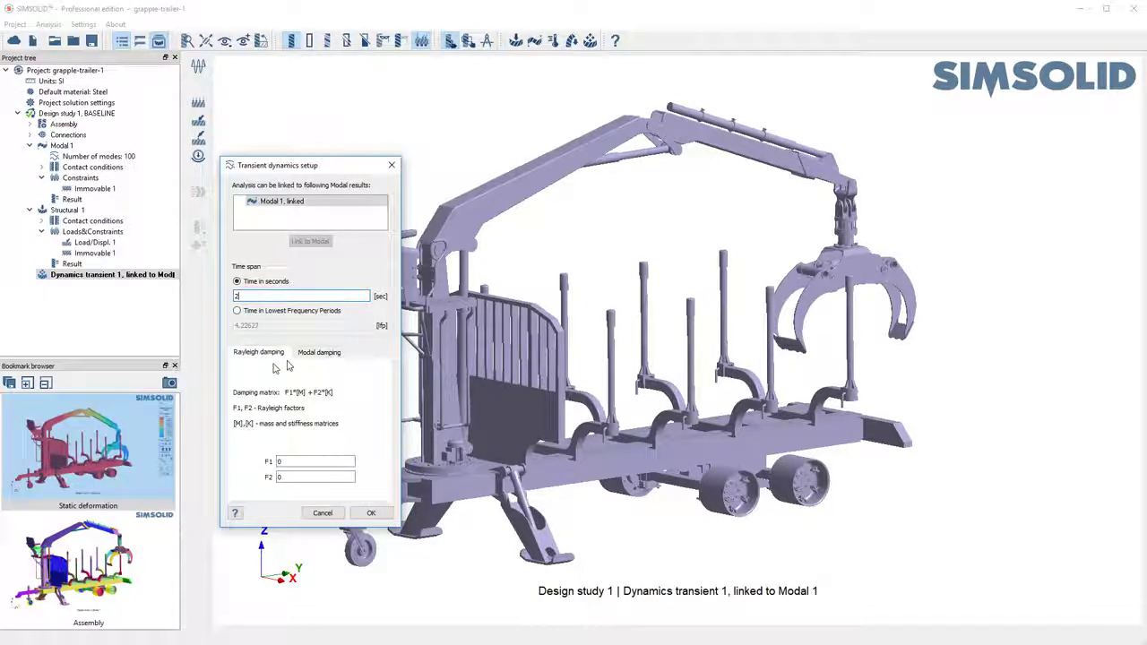
{"action": "left_click", "coordinate": [327, 357]}
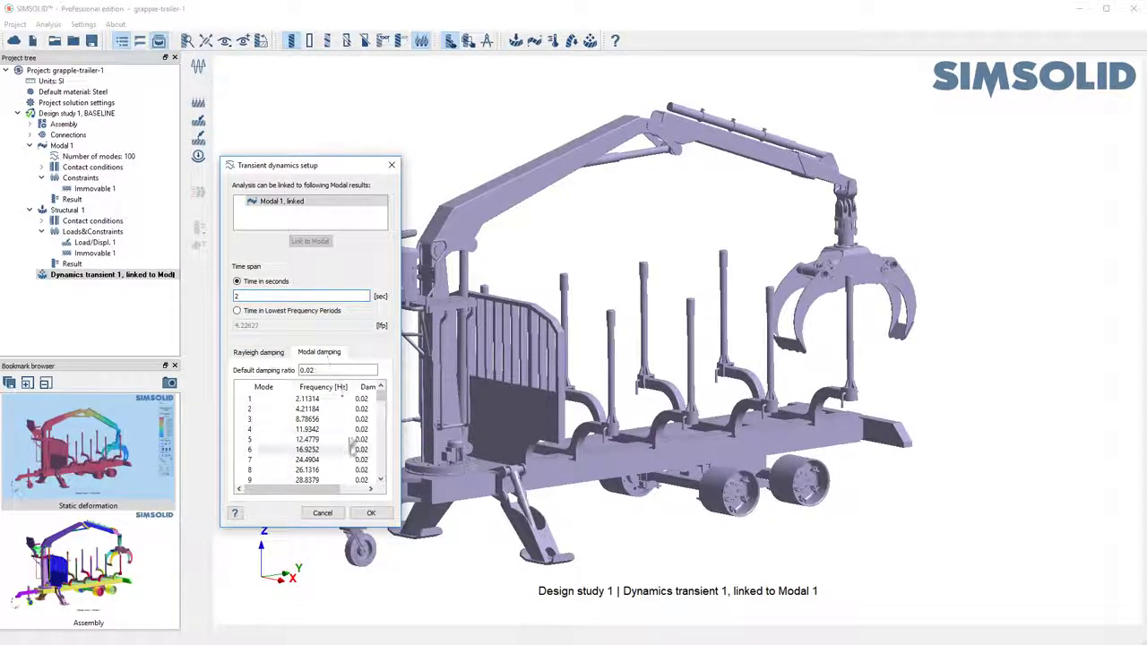
{"action": "left_click", "coordinate": [307, 408]}
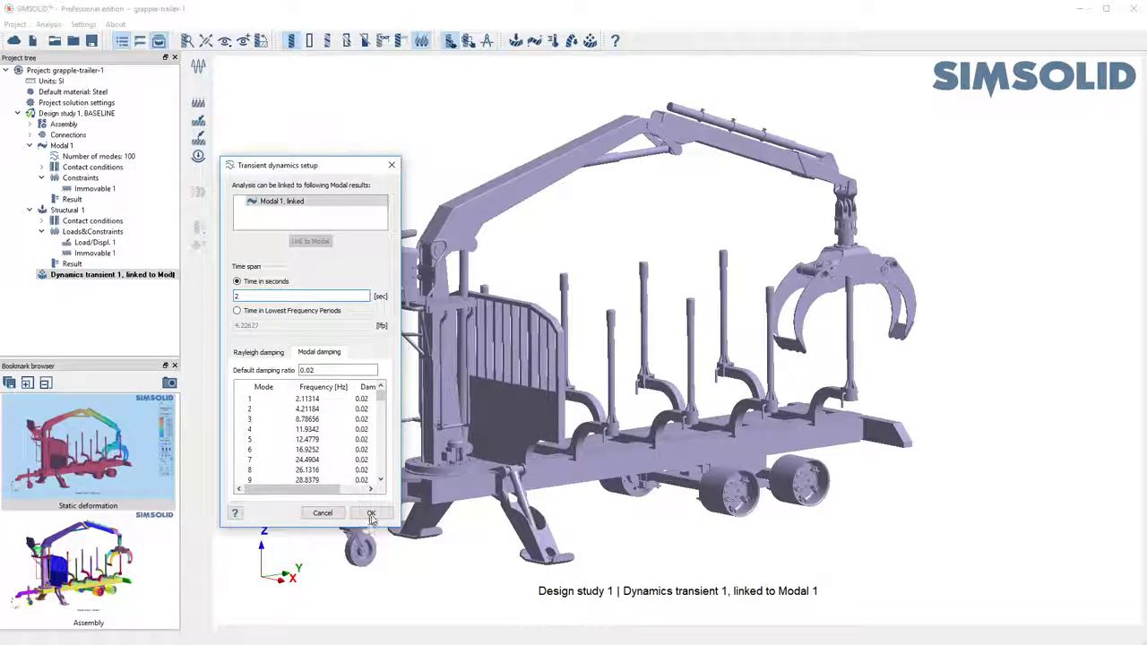
{"action": "left_click", "coordinate": [372, 515]}
Step: Create a new time function for the load amplitude and bring up the standard function presets
{"action": "left_click", "coordinate": [371, 516]}
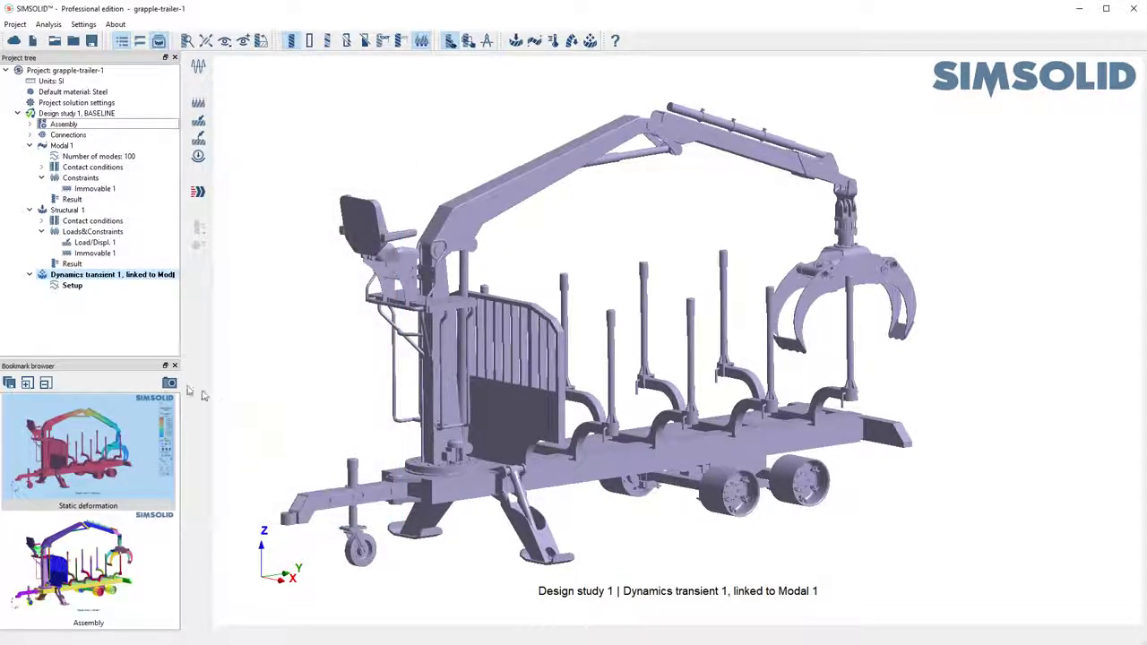
{"action": "left_click", "coordinate": [198, 68]}
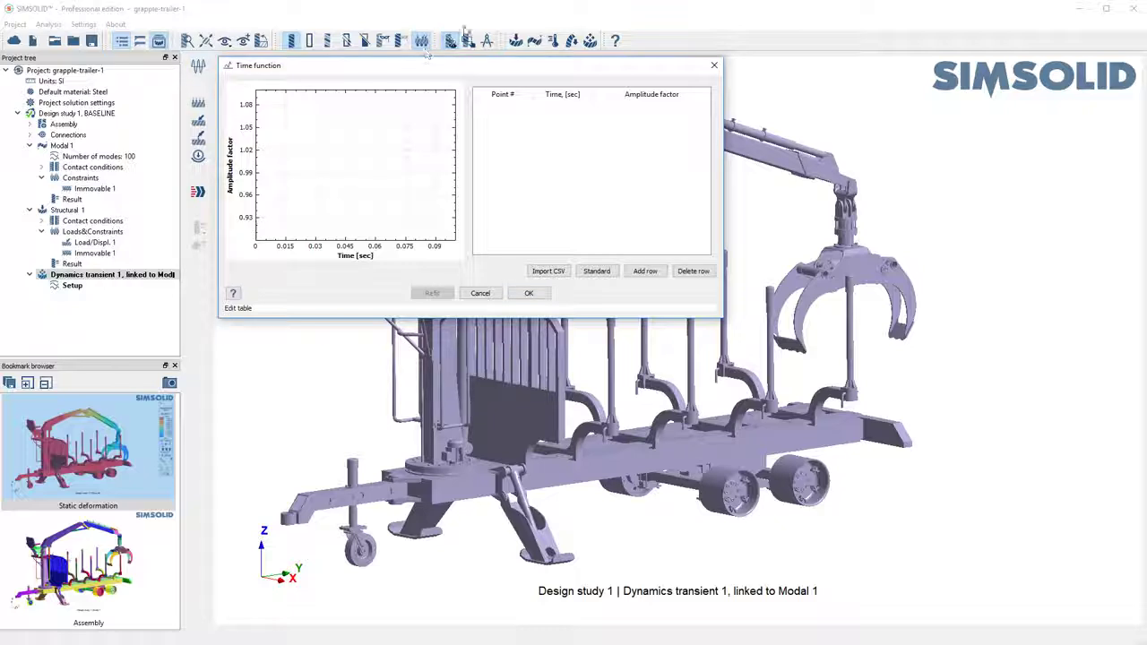
{"action": "left_click_drag", "start_coordinate": [464, 72], "coordinate": [473, 151]}
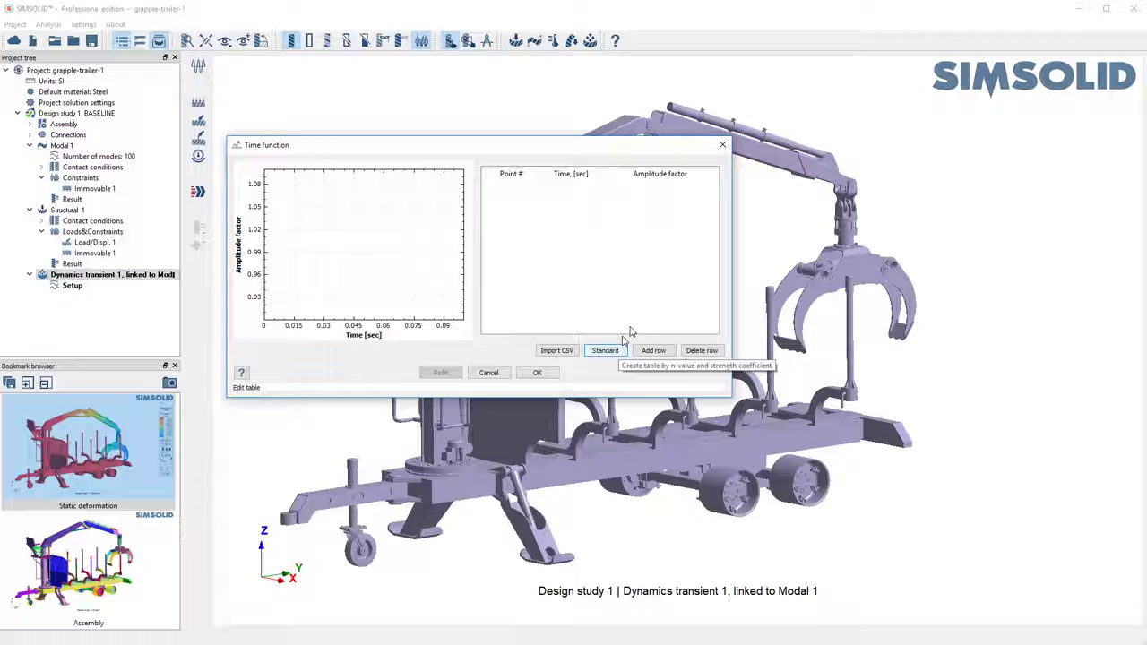
{"action": "left_click", "coordinate": [606, 351]}
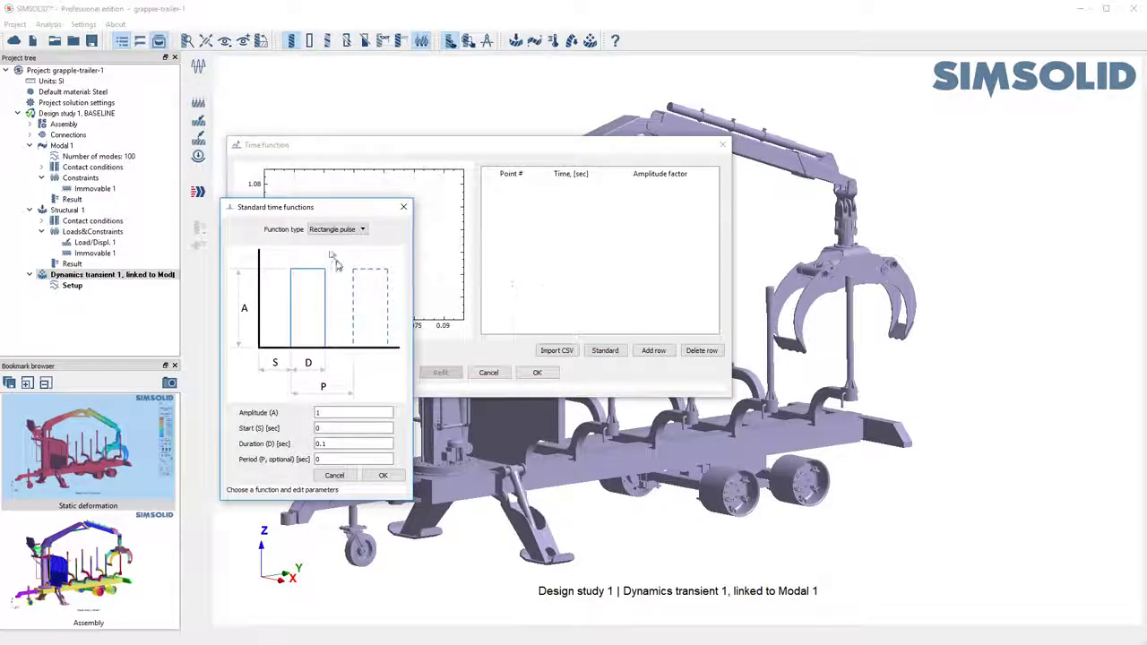
{"action": "left_click_drag", "start_coordinate": [307, 207], "coordinate": [421, 208]}
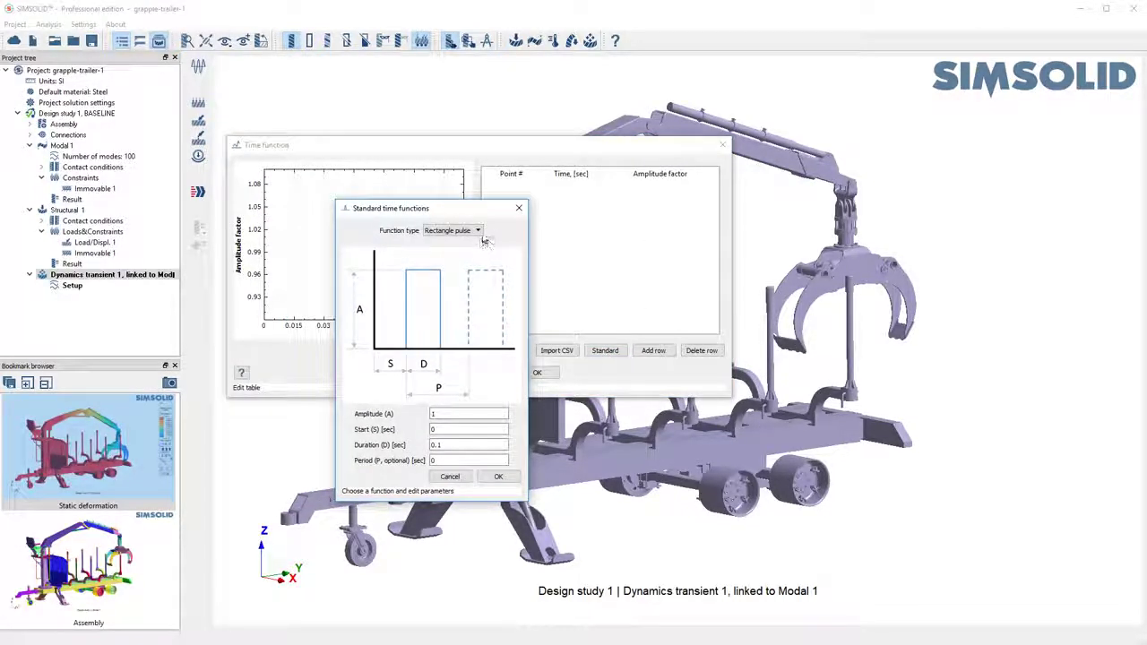
Step: Compare triangle, half sine and harmonic types, then choose the Rectangle pulse function
{"action": "left_click", "coordinate": [475, 230]}
{"action": "left_click", "coordinate": [457, 244]}
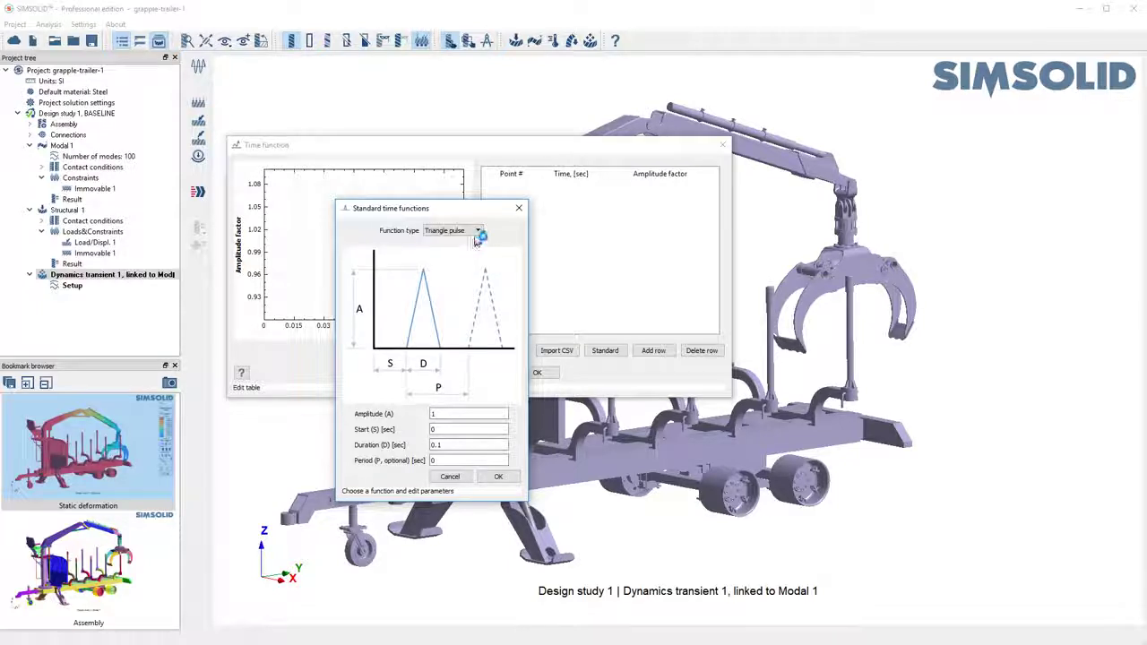
{"action": "left_click", "coordinate": [478, 230]}
{"action": "left_click", "coordinate": [474, 242]}
{"action": "left_click", "coordinate": [477, 231]}
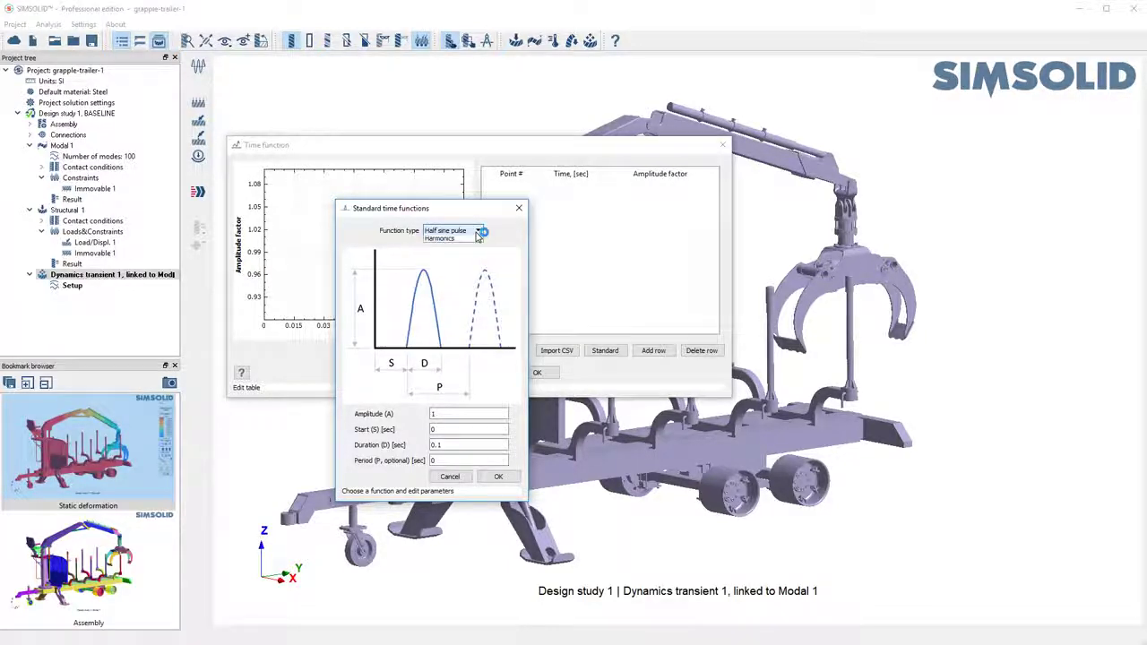
{"action": "left_click", "coordinate": [481, 250]}
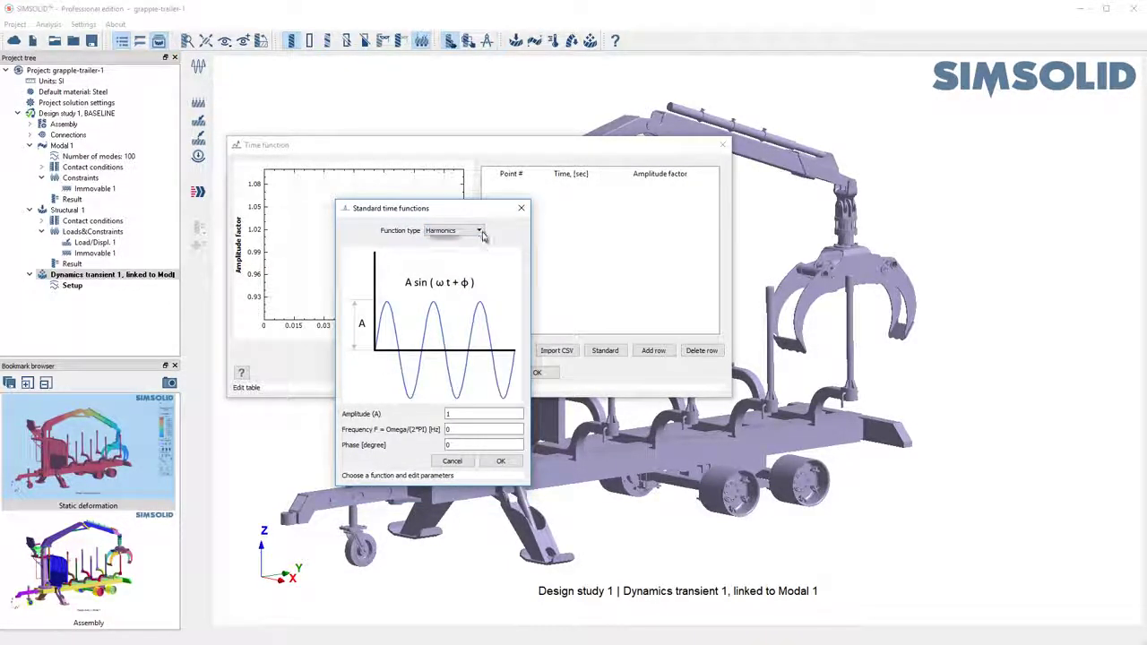
{"action": "left_click", "coordinate": [478, 231]}
{"action": "left_click", "coordinate": [455, 244]}
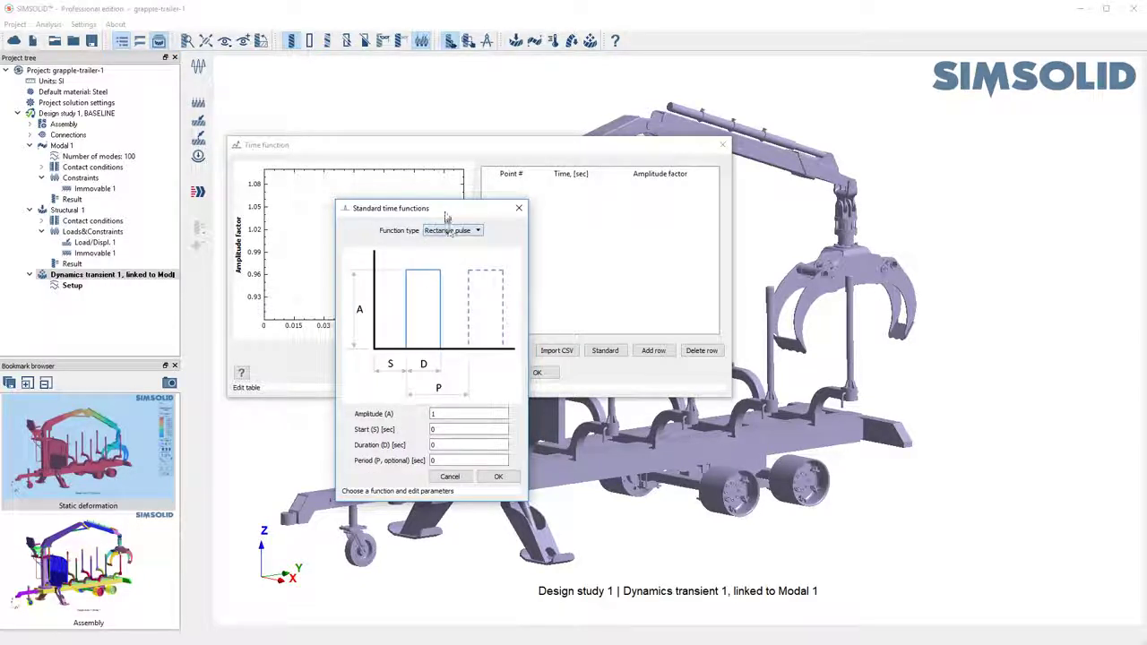
Step: Set the rectangle pulse duration to 0.1 s and apply it
{"action": "left_click", "coordinate": [455, 430]}
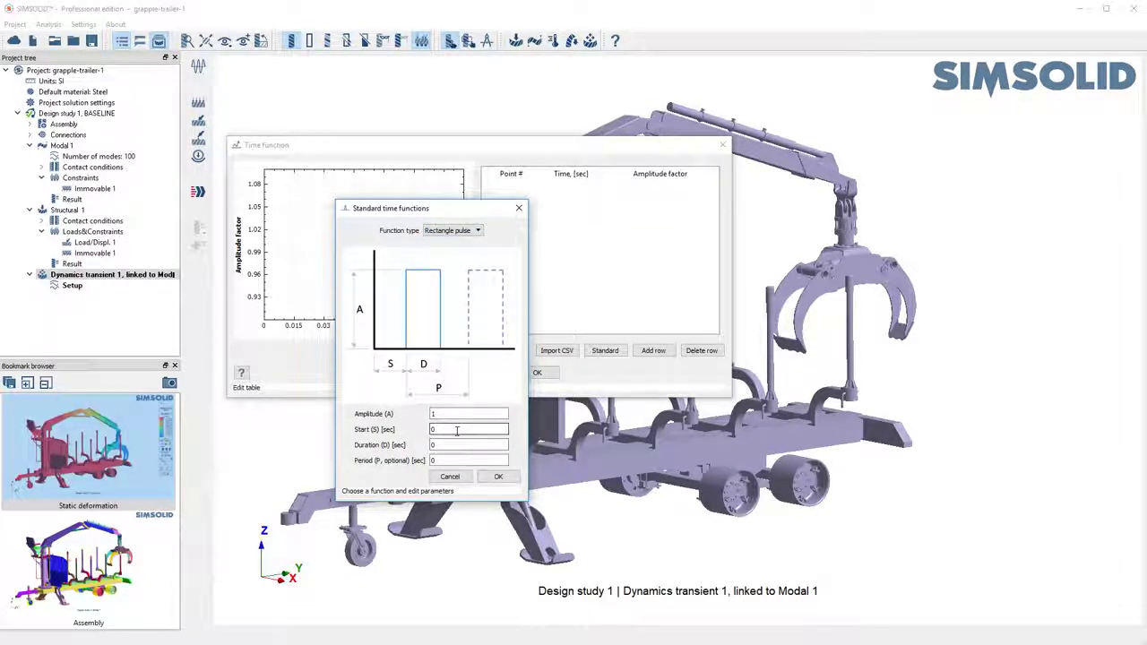
{"action": "left_click", "coordinate": [446, 444]}
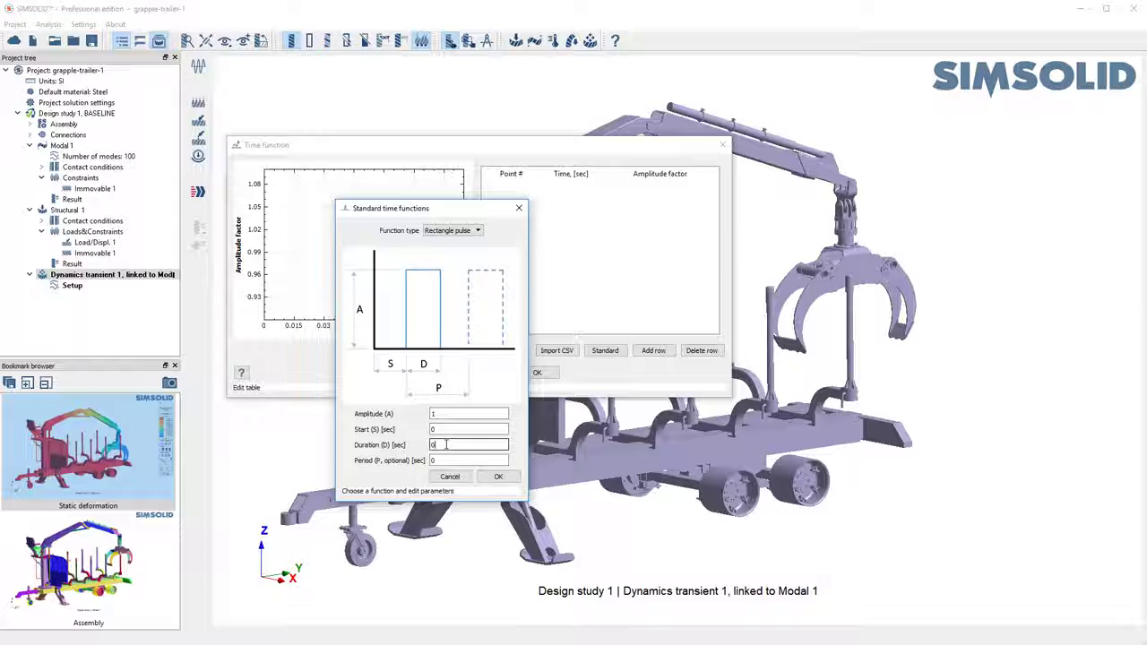
{"action": "type", "text": "0."}
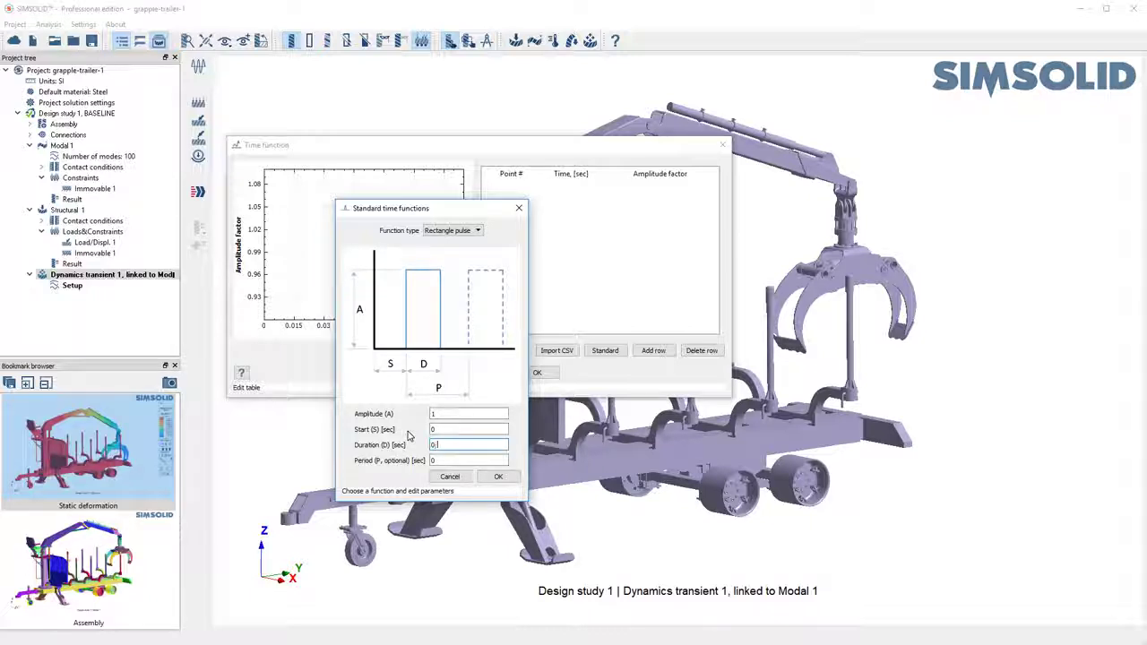
{"action": "type", "text": "1"}
{"action": "left_click", "coordinate": [499, 476]}
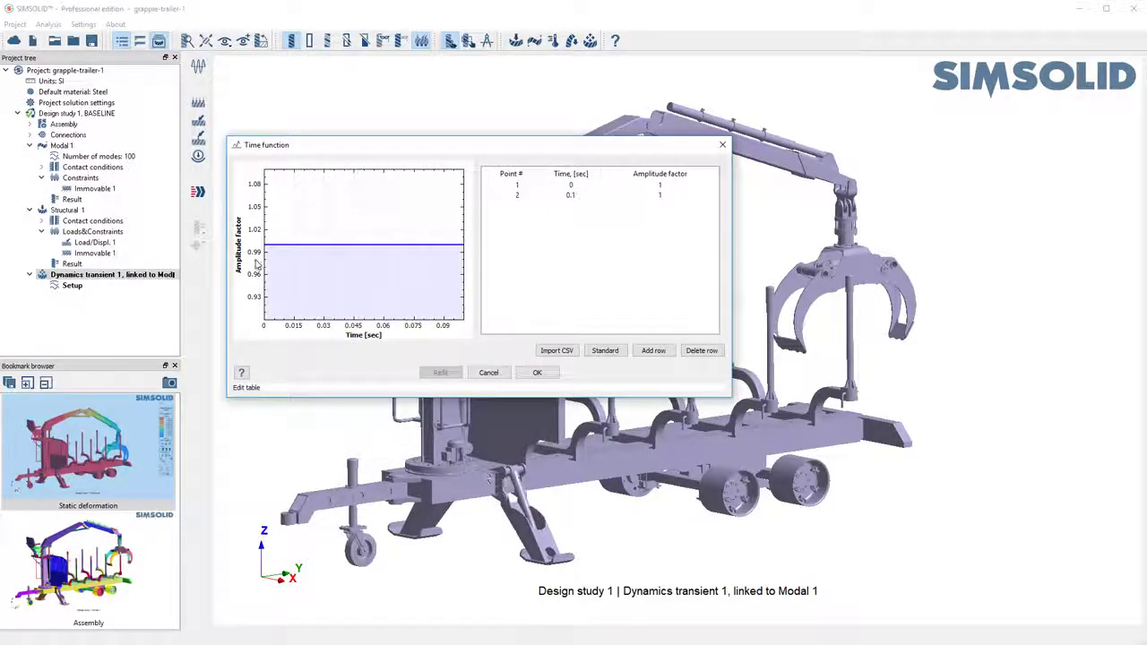
Step: Save Time function 1 and apply a -5000 N Z force on two grapple faces
{"action": "left_click", "coordinate": [537, 374]}
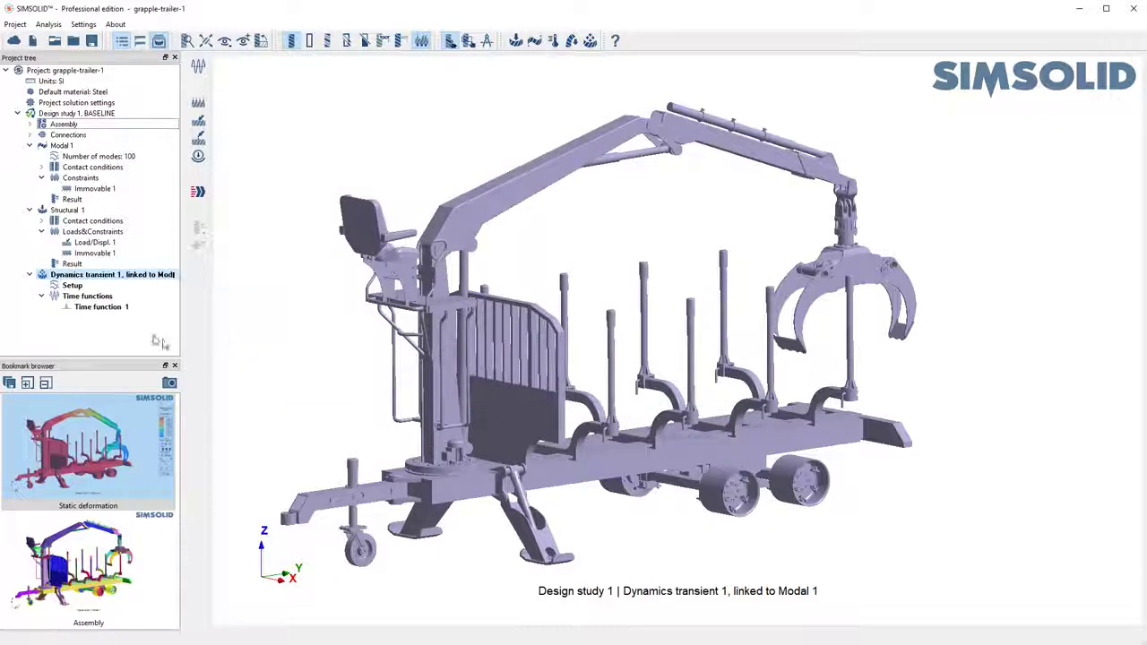
{"action": "left_click", "coordinate": [90, 310]}
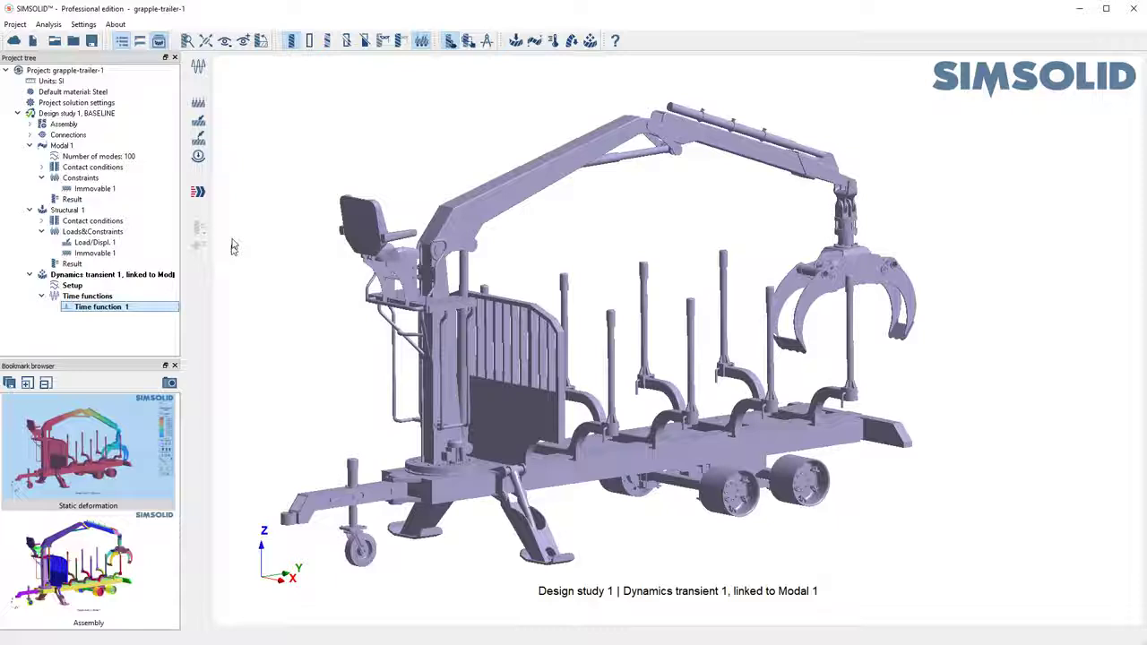
{"action": "left_click", "coordinate": [198, 125]}
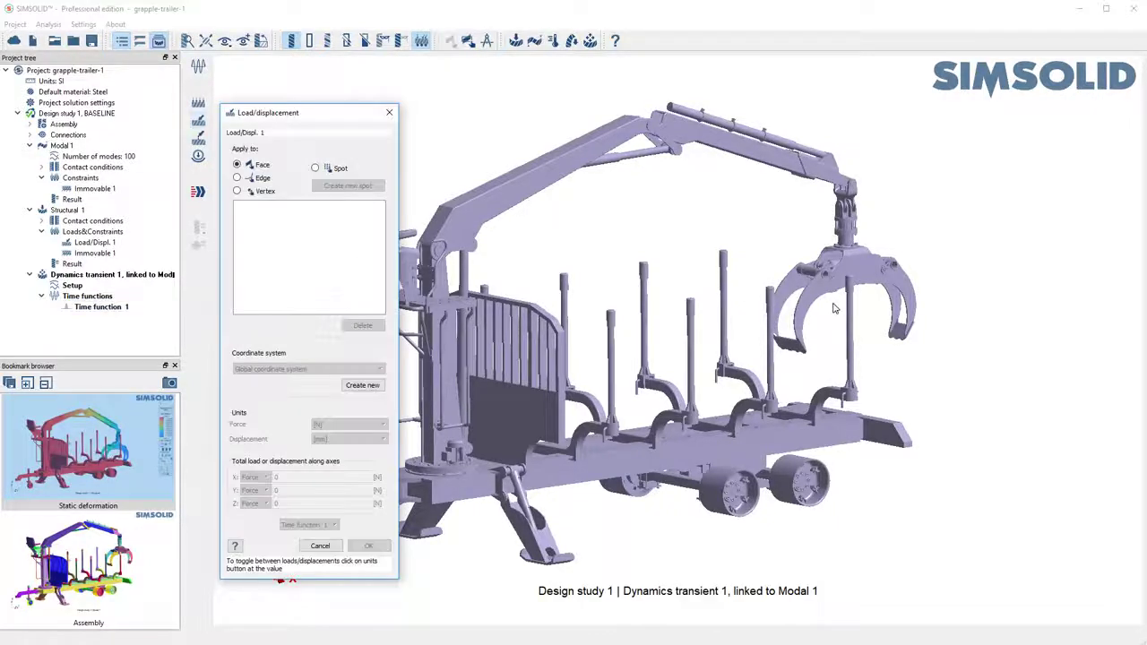
{"action": "left_click", "coordinate": [900, 334]}
{"action": "left_click_drag", "start_coordinate": [900, 334], "coordinate": [690, 332]}
{"action": "left_click", "coordinate": [733, 336]}
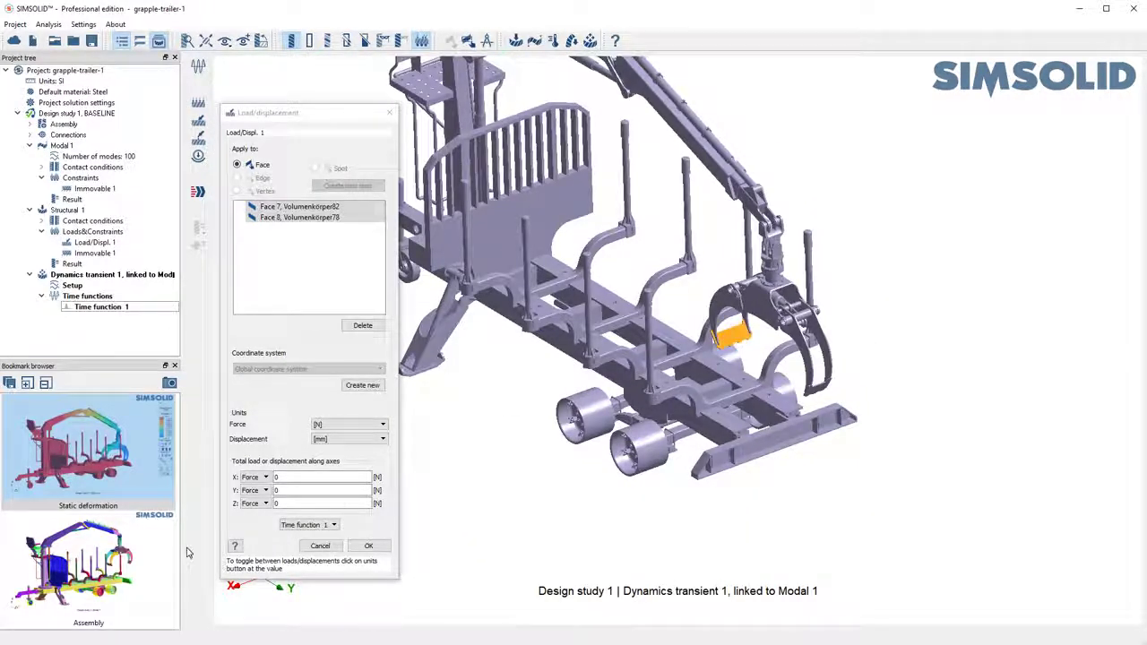
{"action": "double_click", "coordinate": [304, 504]}
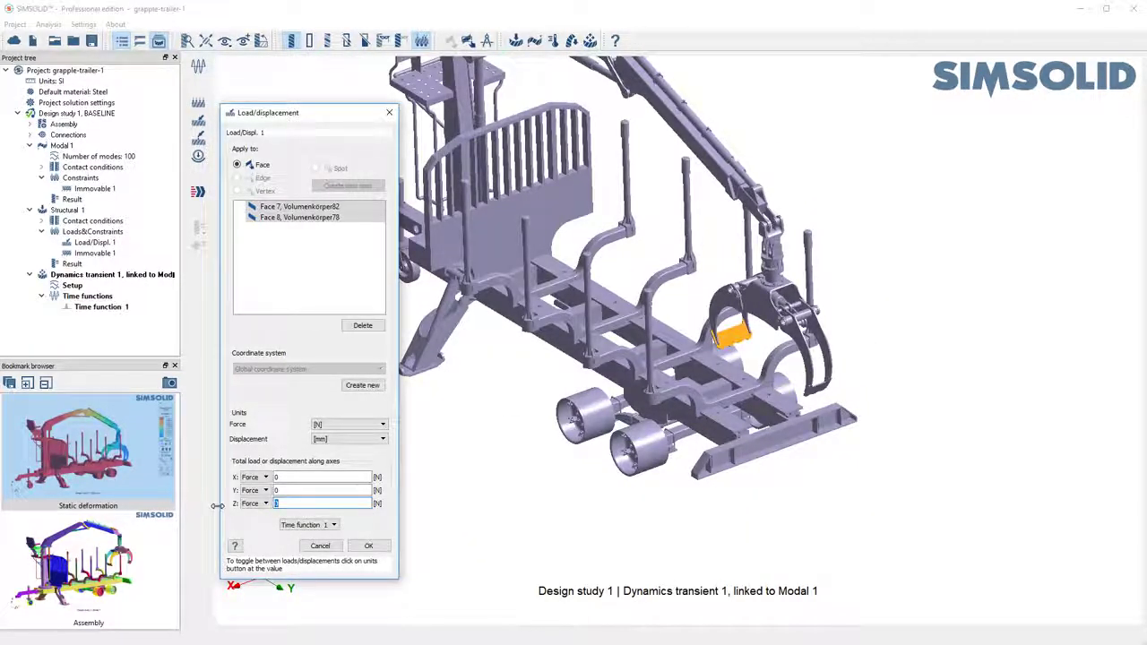
{"action": "type", "text": "-5000"}
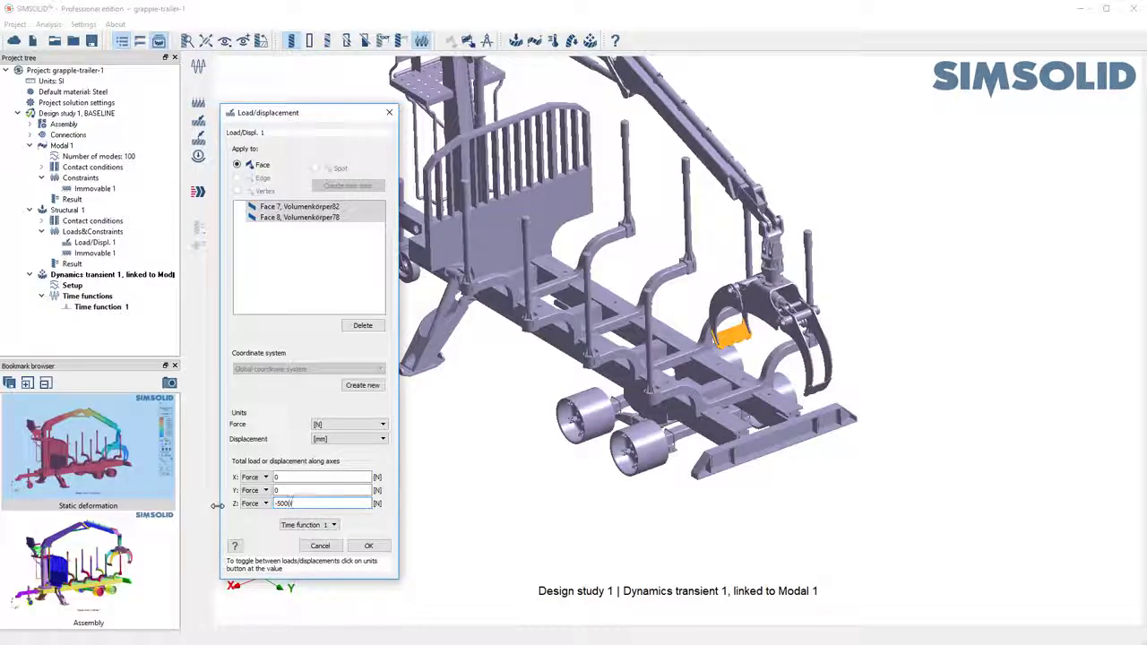
{"action": "left_click", "coordinate": [368, 546]}
{"action": "left_click_drag", "start_coordinate": [412, 435], "coordinate": [358, 408]}
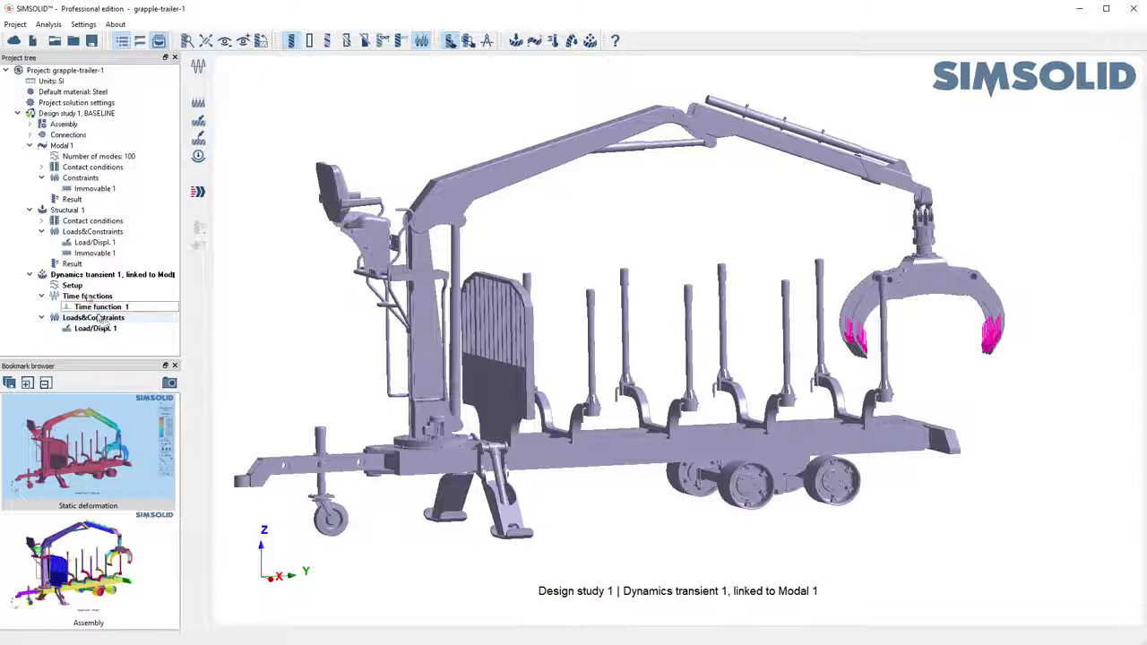
Step: Solve Dynamics transient 1
{"action": "left_click", "coordinate": [90, 274]}
{"action": "left_click", "coordinate": [198, 192]}
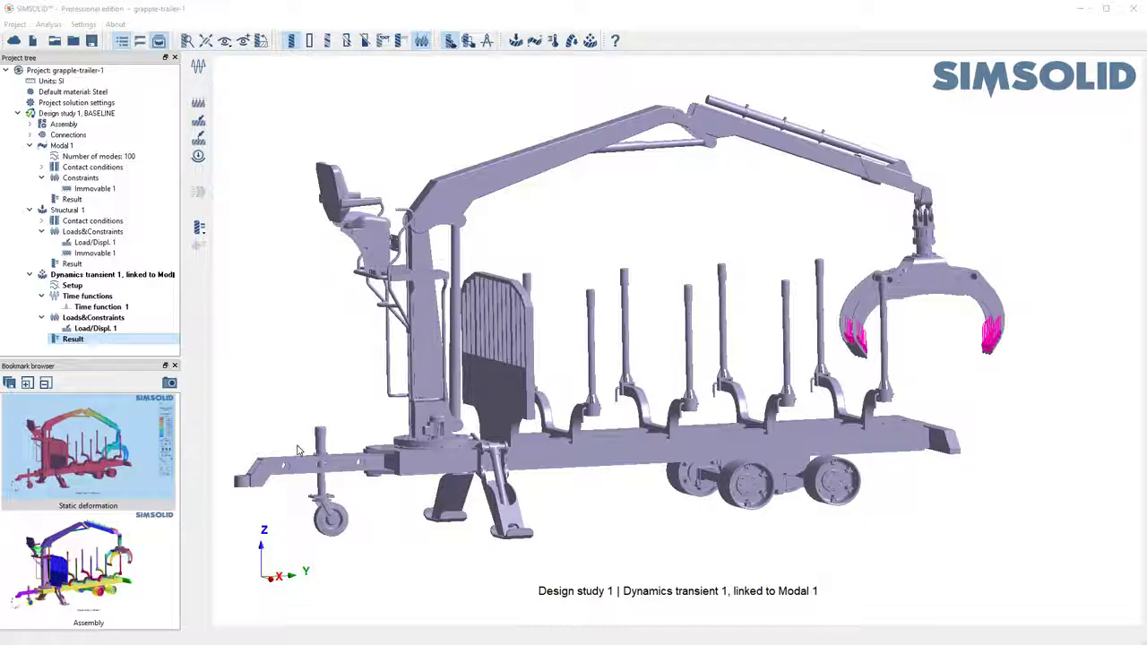
Step: Display the Z-direction displacement contour of the transient result
{"action": "left_click", "coordinate": [200, 230]}
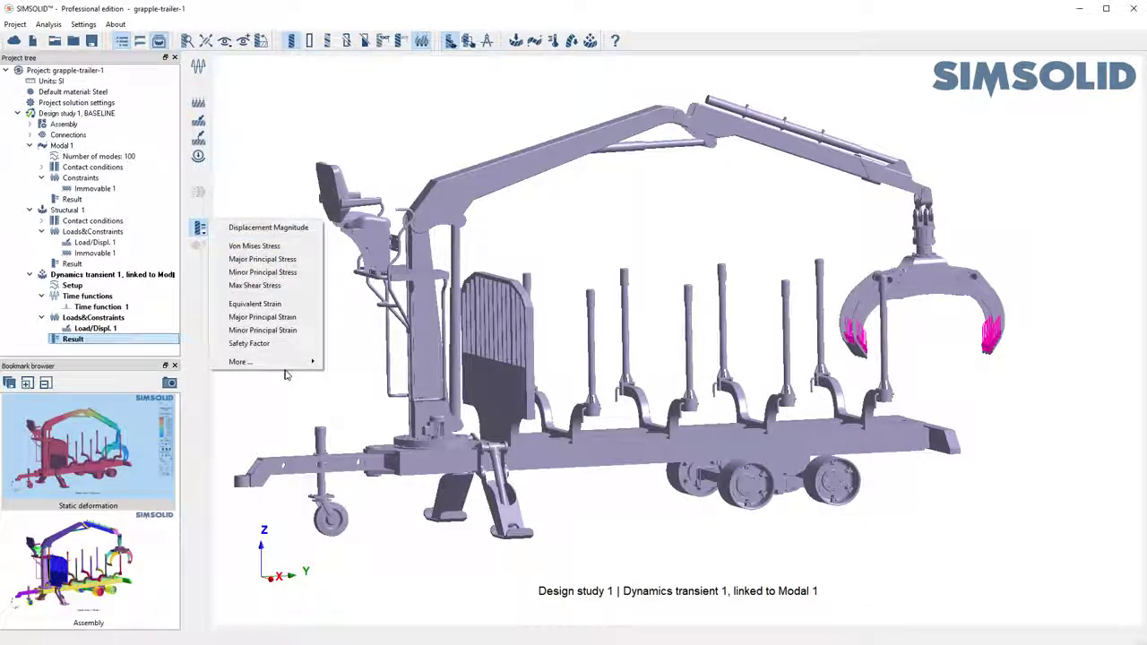
{"action": "mouse_move", "coordinate": [285, 362]}
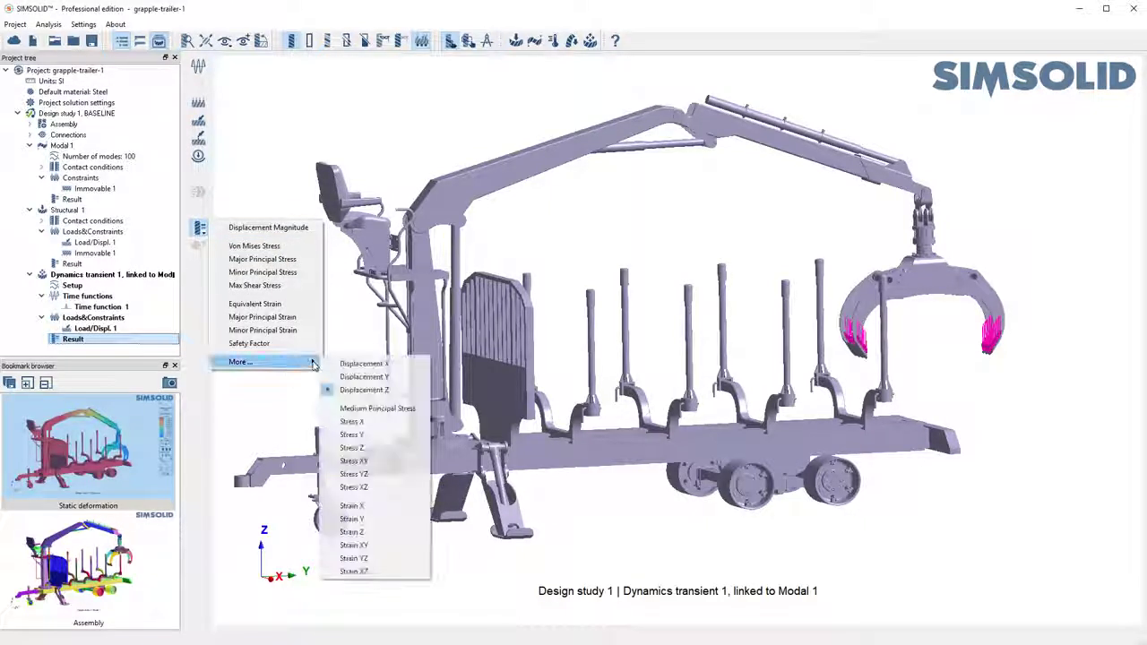
{"action": "left_click", "coordinate": [386, 393]}
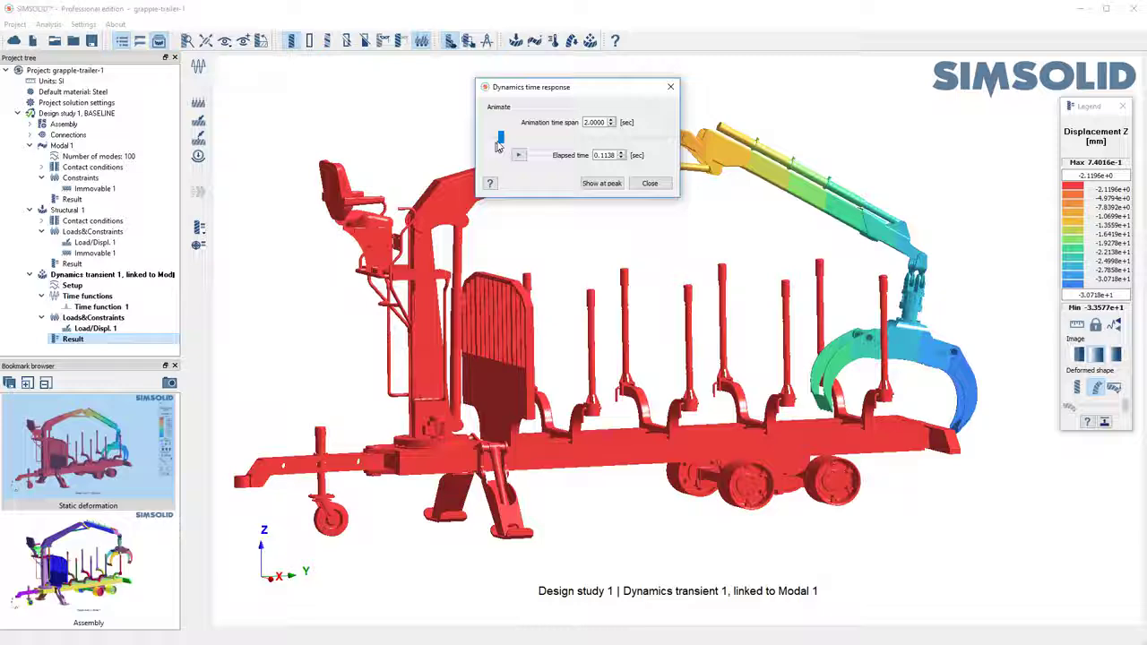
Step: Scrub, play and pause the deformation animation at 0.0920 s, then start a point time-response query
{"action": "left_click_drag", "start_coordinate": [515, 142], "coordinate": [547, 139]}
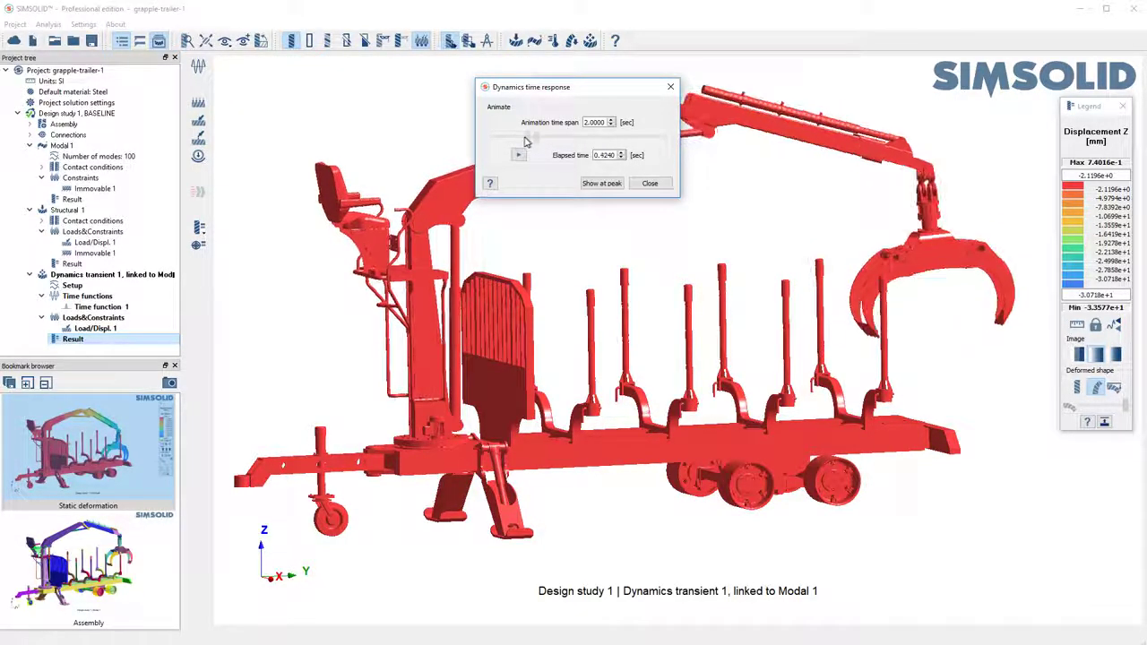
{"action": "left_click", "coordinate": [518, 156]}
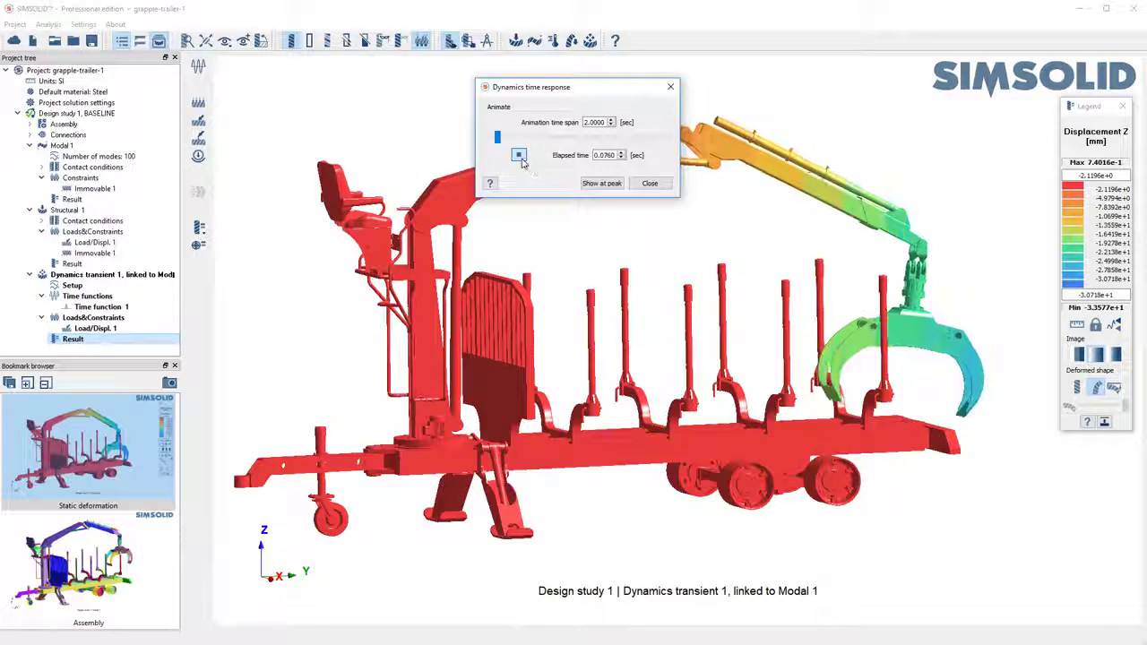
{"action": "left_click", "coordinate": [519, 157]}
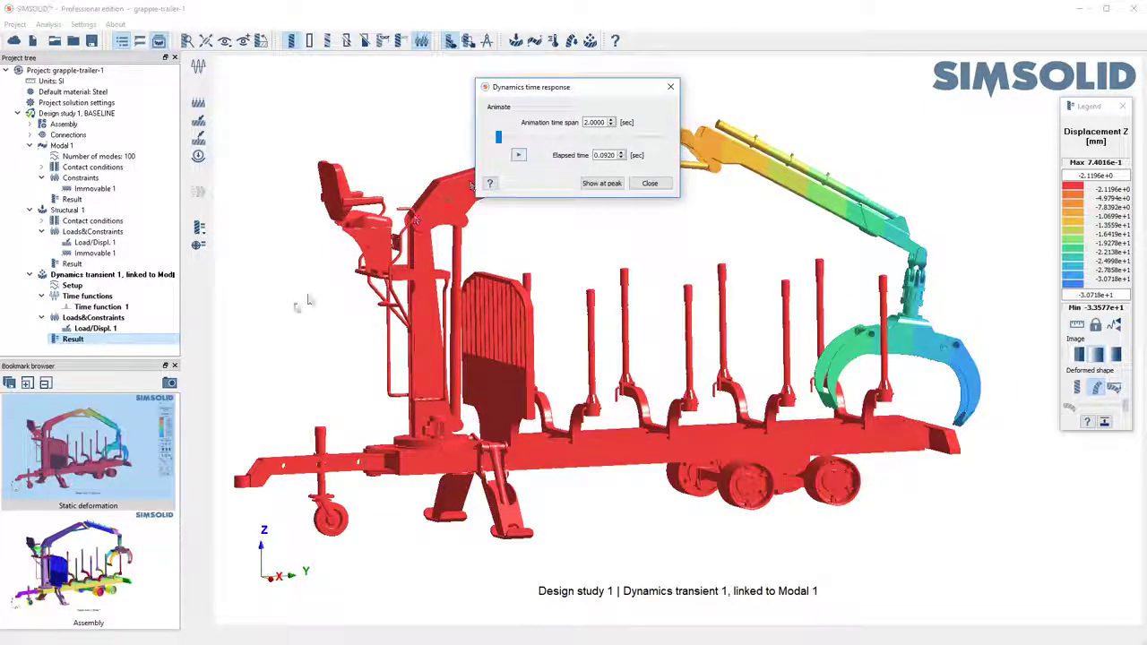
{"action": "left_click", "coordinate": [198, 244]}
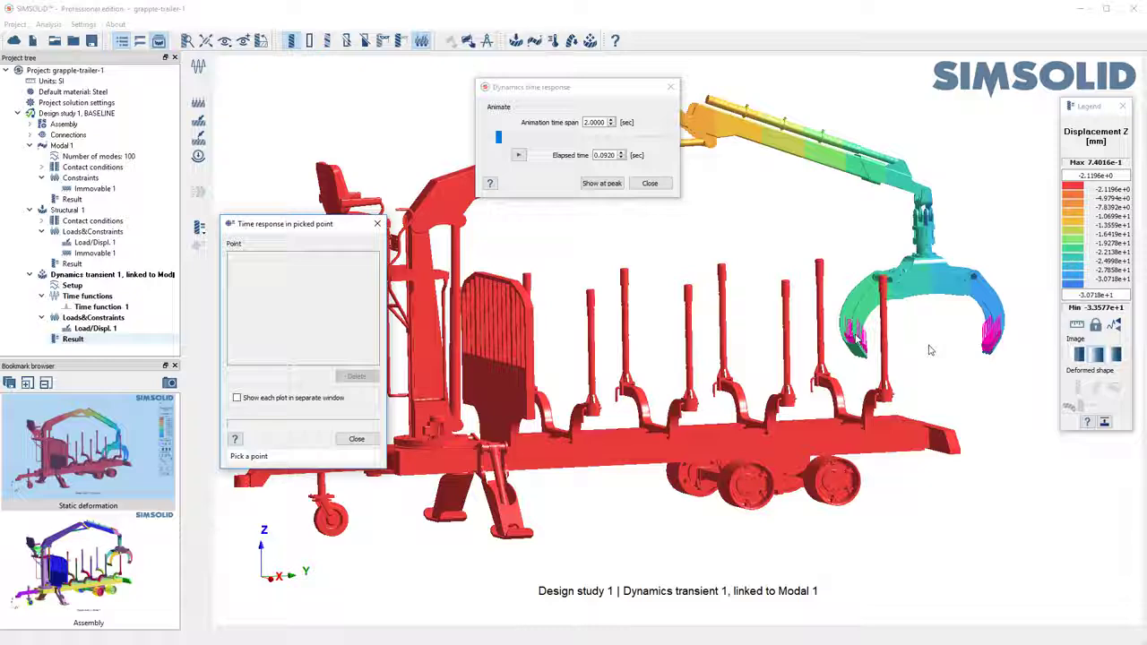
Step: Plot a grapple point's Z-displacement history and read the troughs near 0.59 s and 1.29 s
{"action": "left_click", "coordinate": [932, 296]}
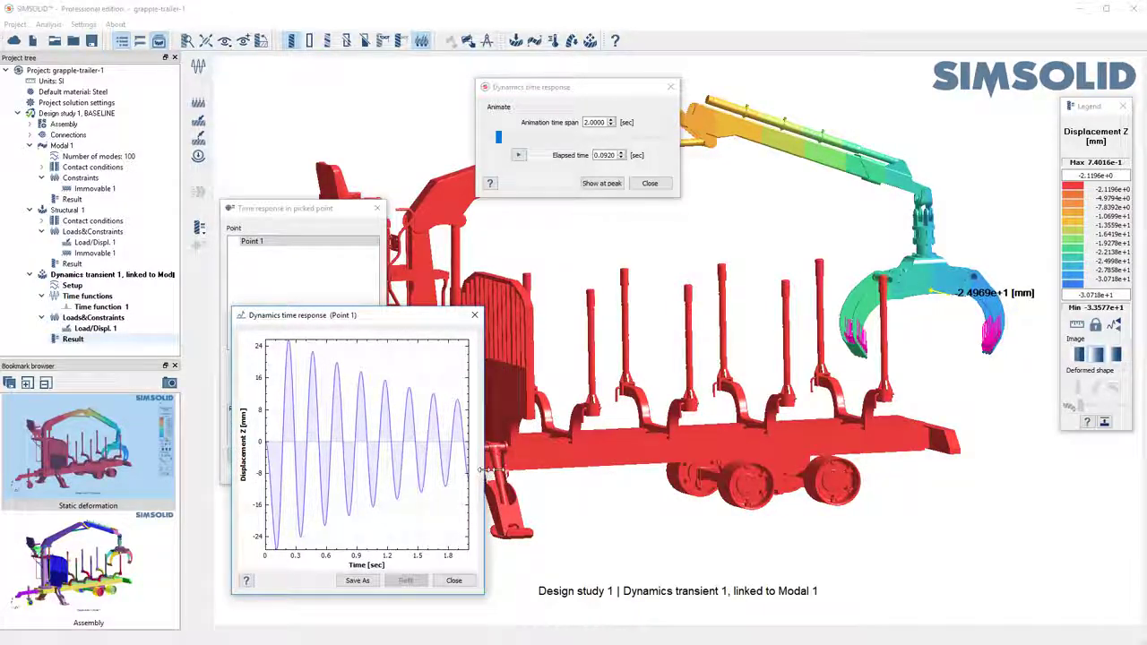
{"action": "left_click_drag", "start_coordinate": [483, 475], "coordinate": [1019, 473]}
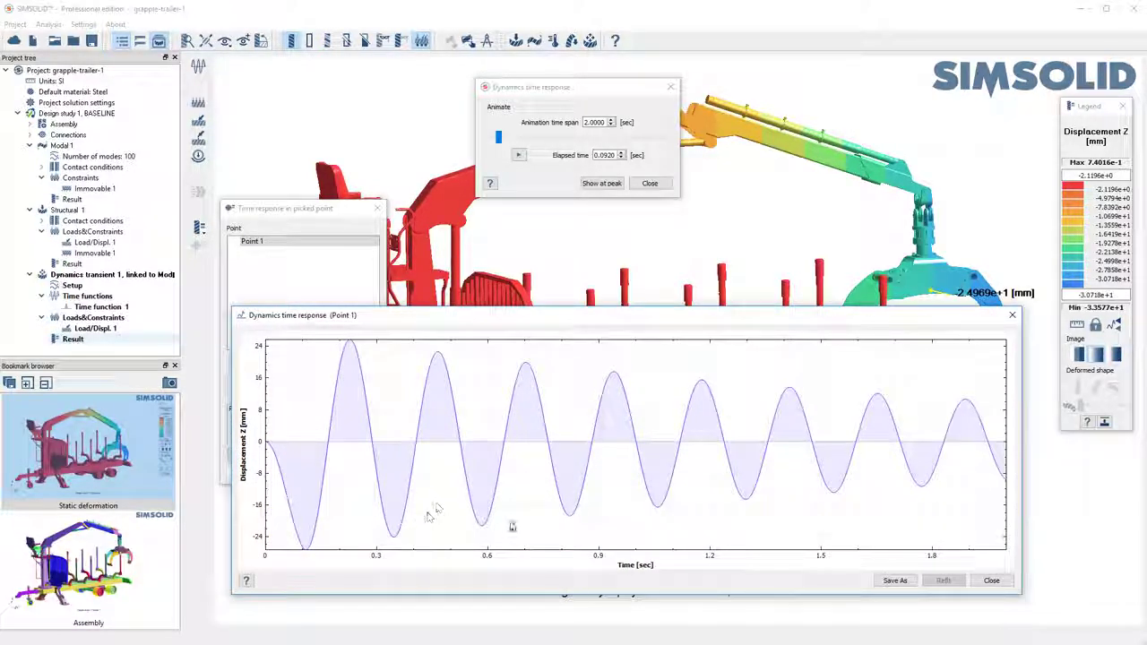
{"action": "left_click", "coordinate": [484, 527]}
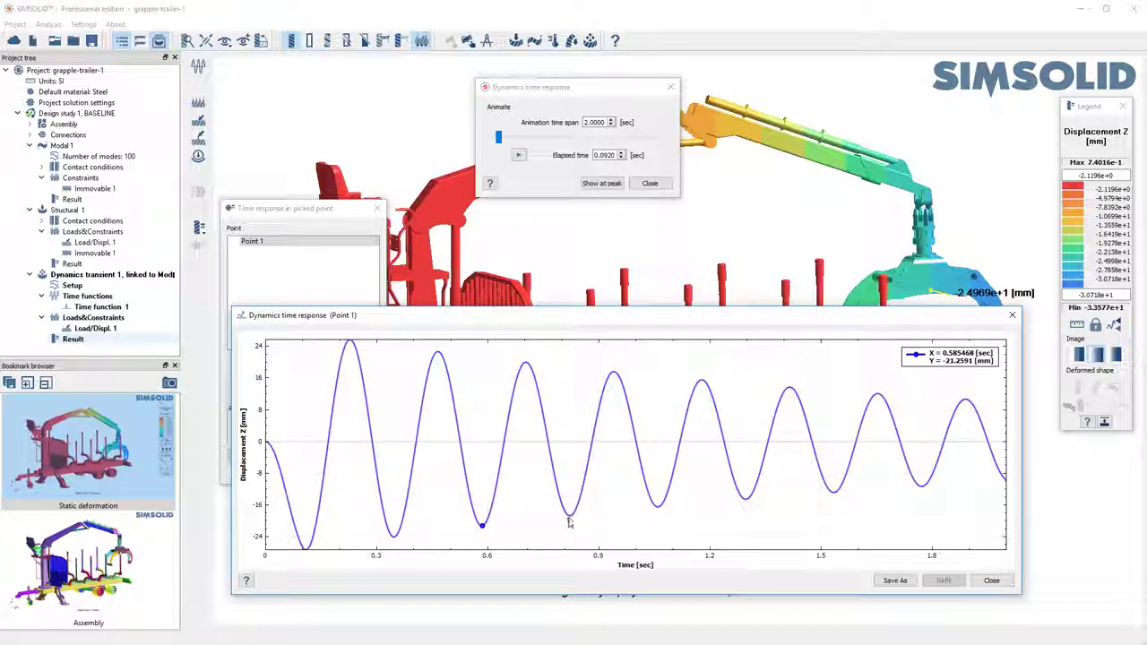
{"action": "left_click", "coordinate": [570, 516]}
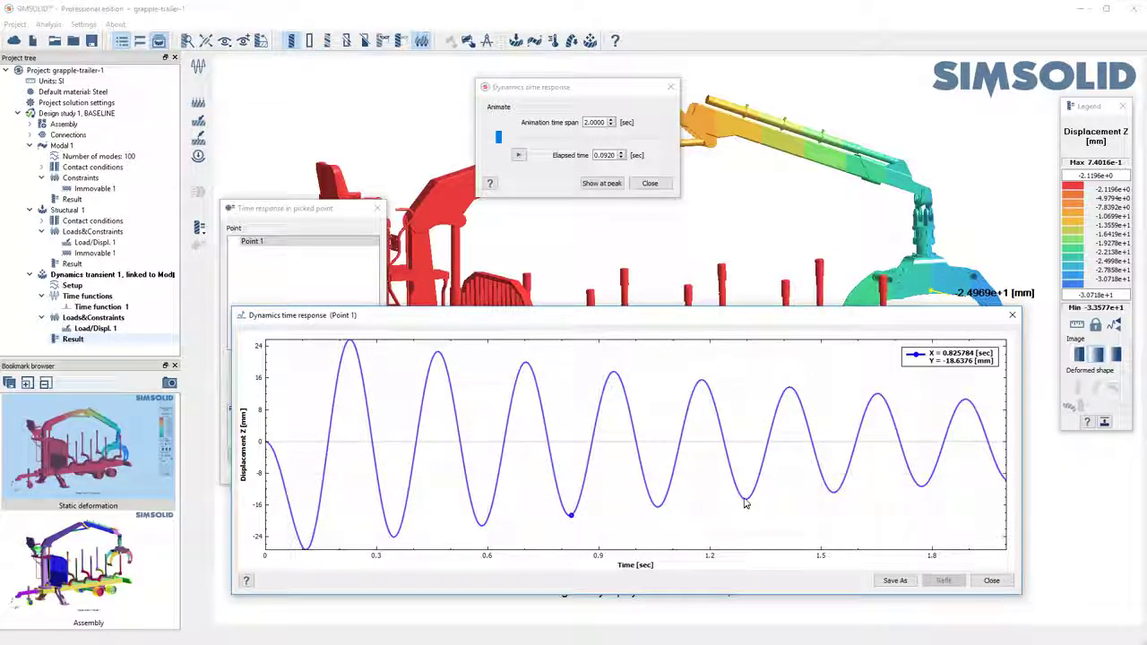
{"action": "left_click", "coordinate": [744, 502]}
{"action": "scroll", "coordinate": [551, 436], "scroll_direction": "up", "scroll_amount": 3}
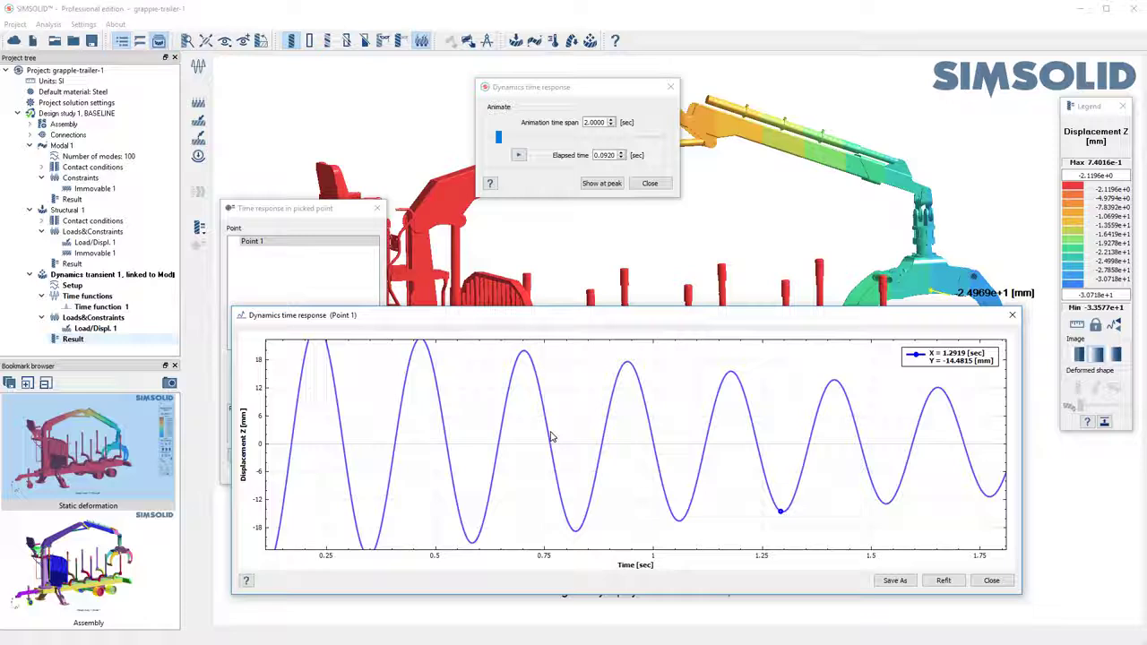
{"action": "scroll", "coordinate": [551, 437], "scroll_direction": "down", "scroll_amount": 2}
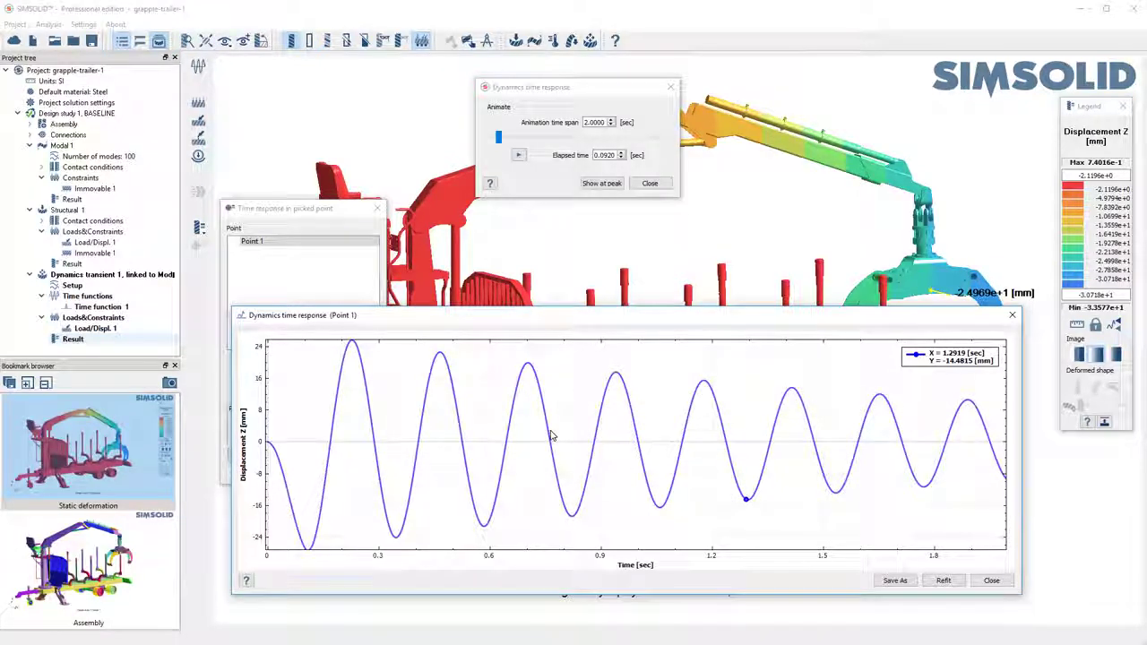